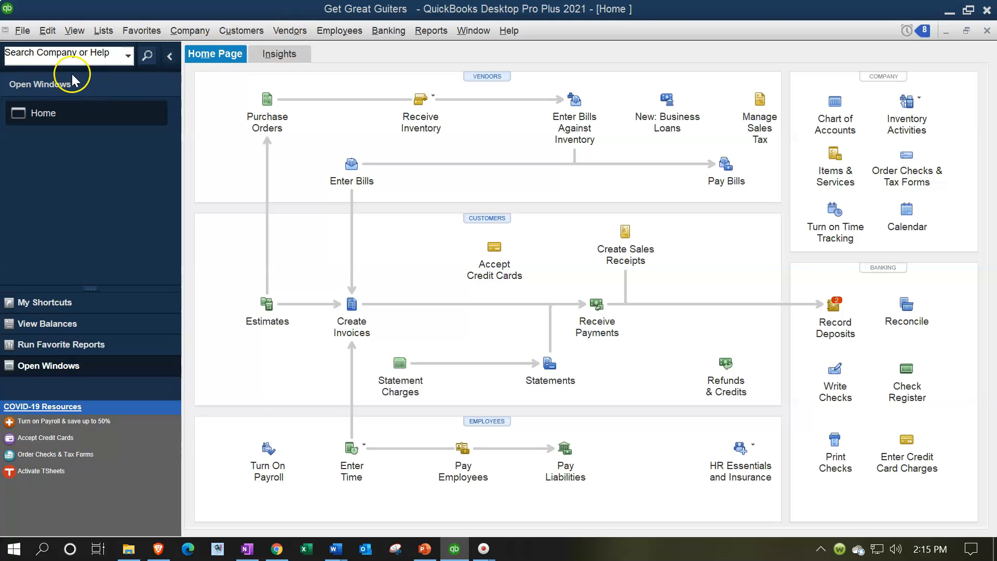
Display the open windows list and open the standard Profit & Loss report from the Company & Financial reports
click(79, 32)
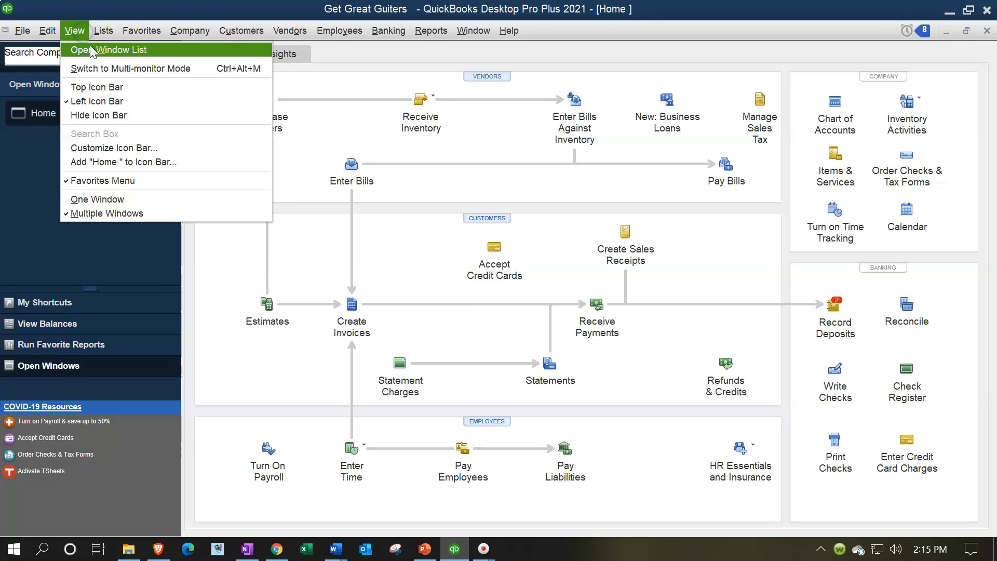
click(89, 48)
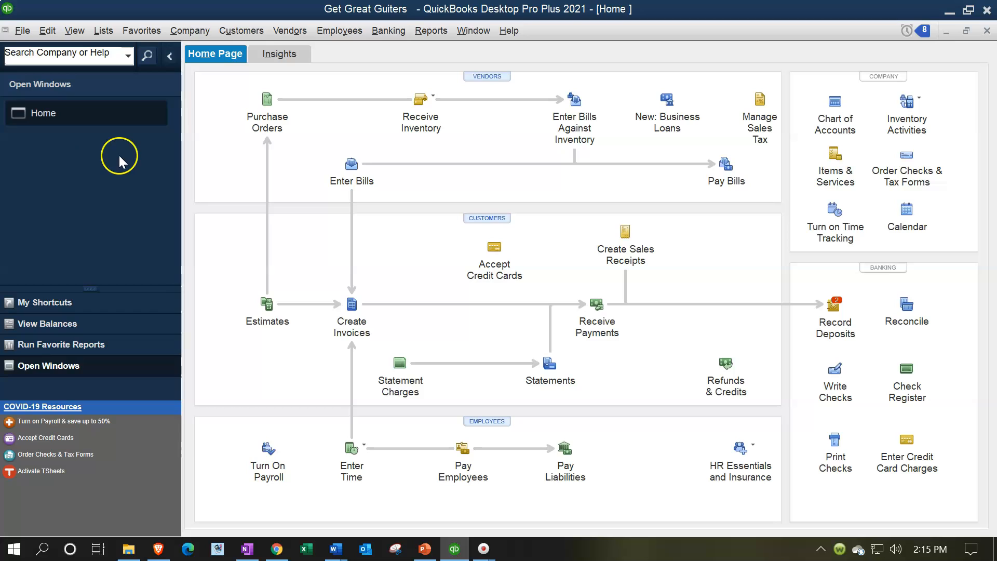
click(430, 41)
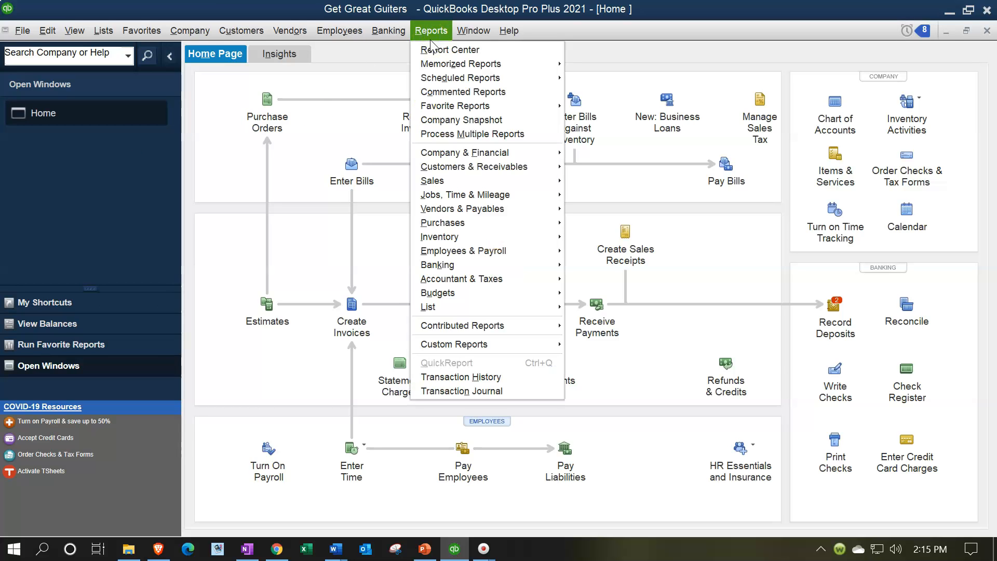
mouse_move(473, 156)
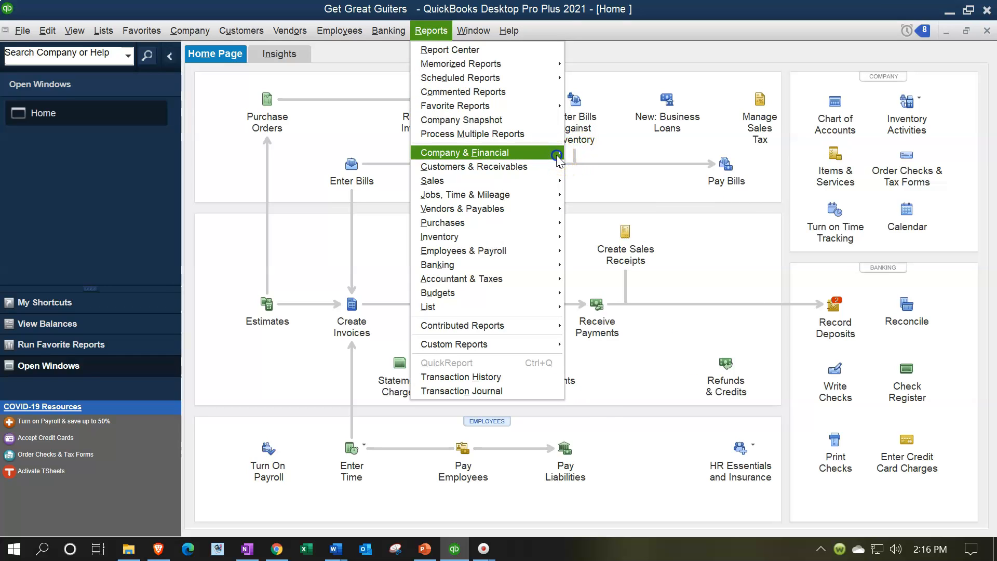
click(580, 155)
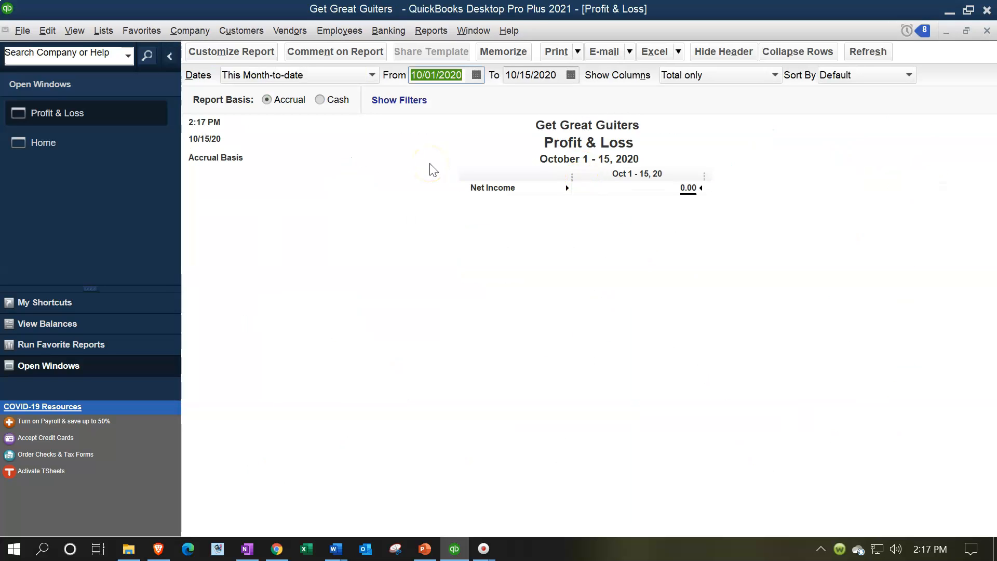
Set the Profit & Loss report's date range from 01/01/2021 to 12/31/2021
text(01012021)
key(Tab)
text(12312021)
key(Tab)
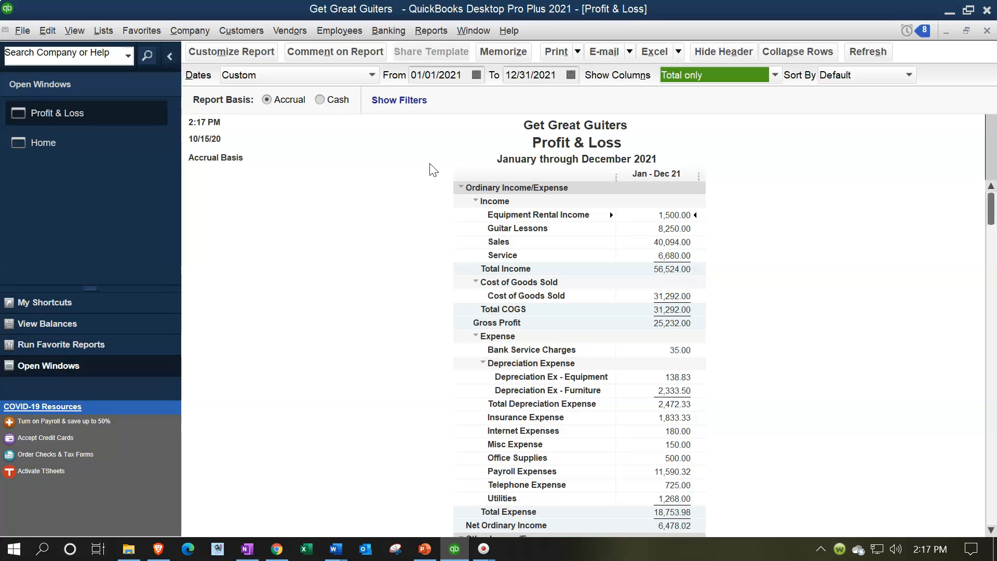
click(492, 56)
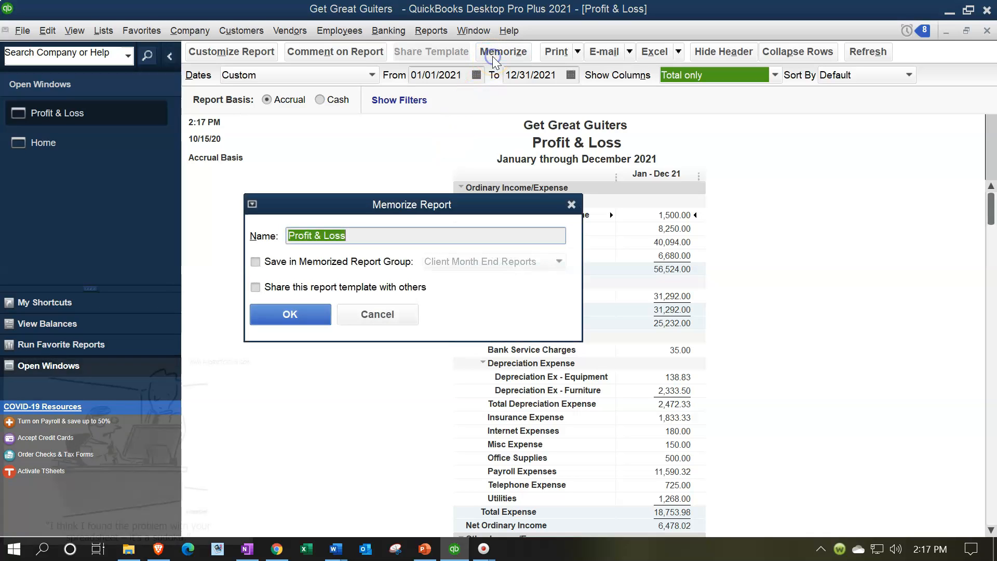
click(256, 263)
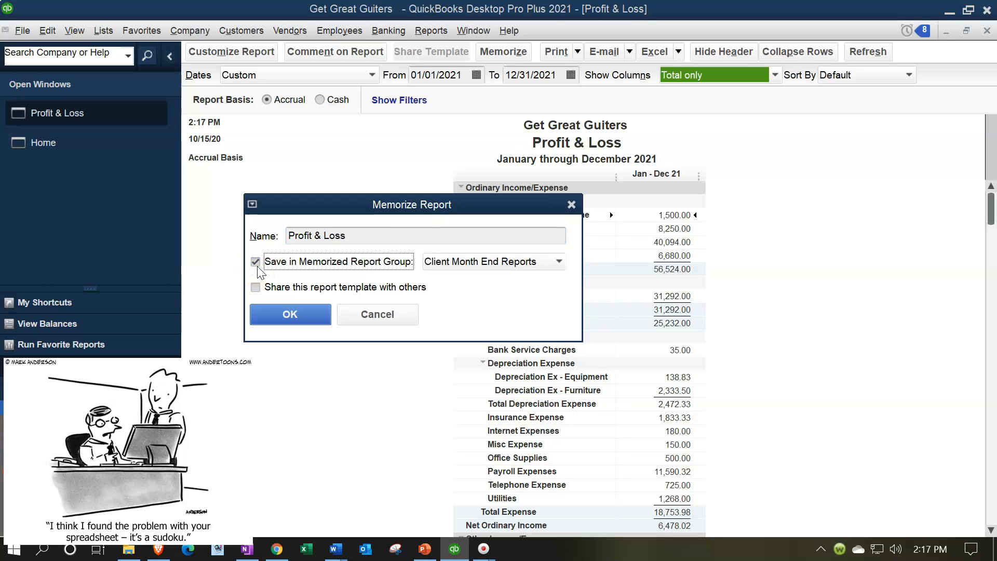
click(531, 264)
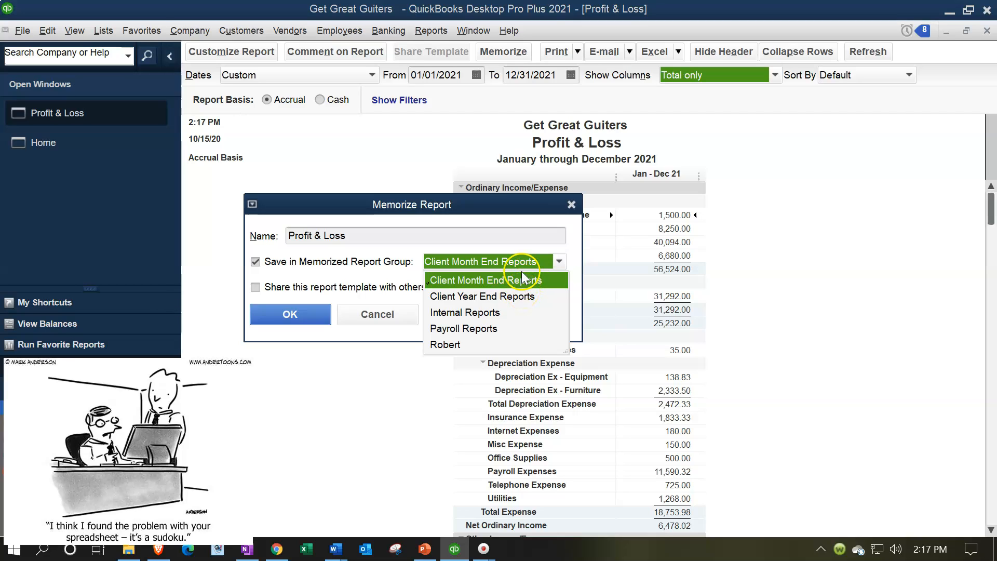
click(501, 202)
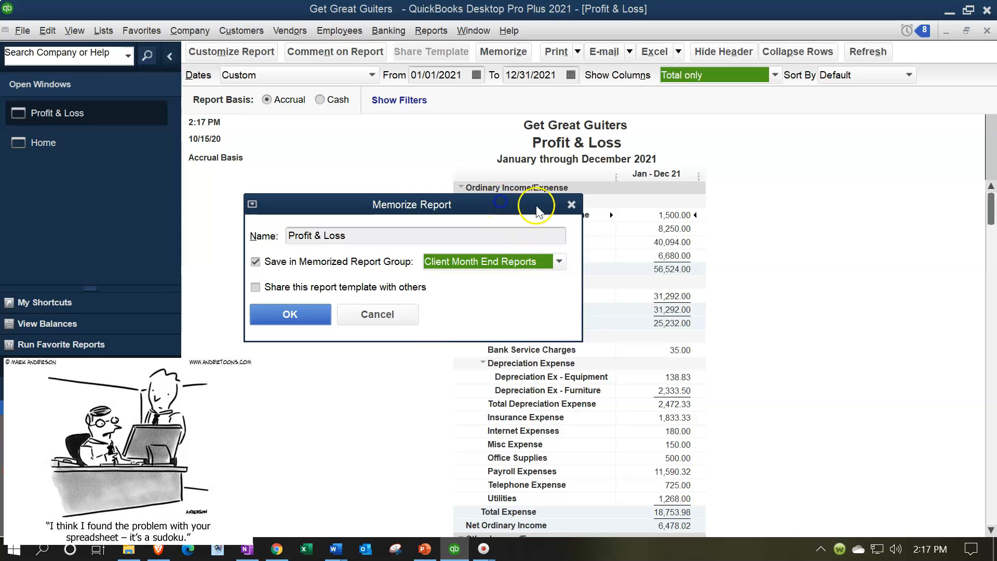
click(572, 204)
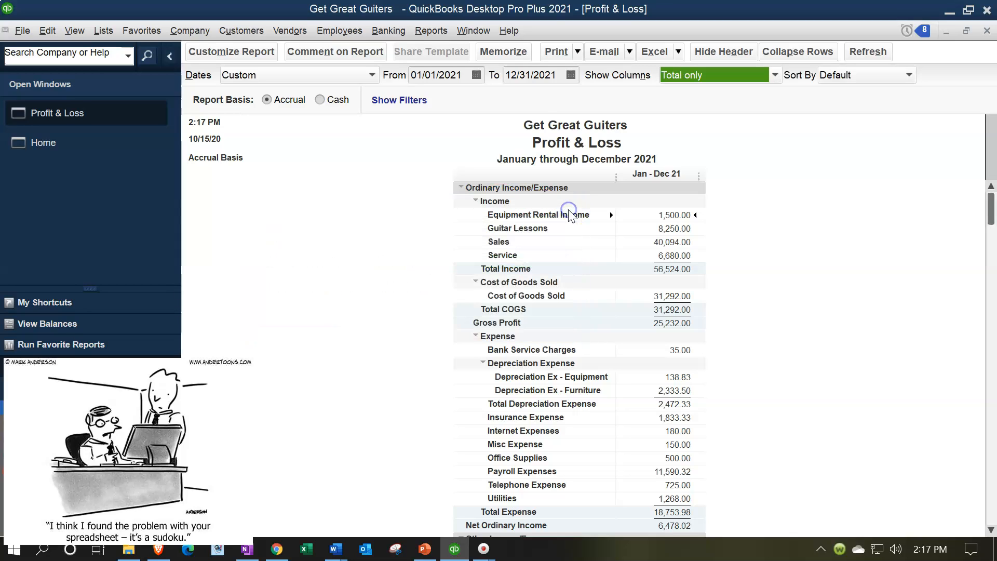
Open the Report Center, maximize it, and display the memorized reports
click(441, 36)
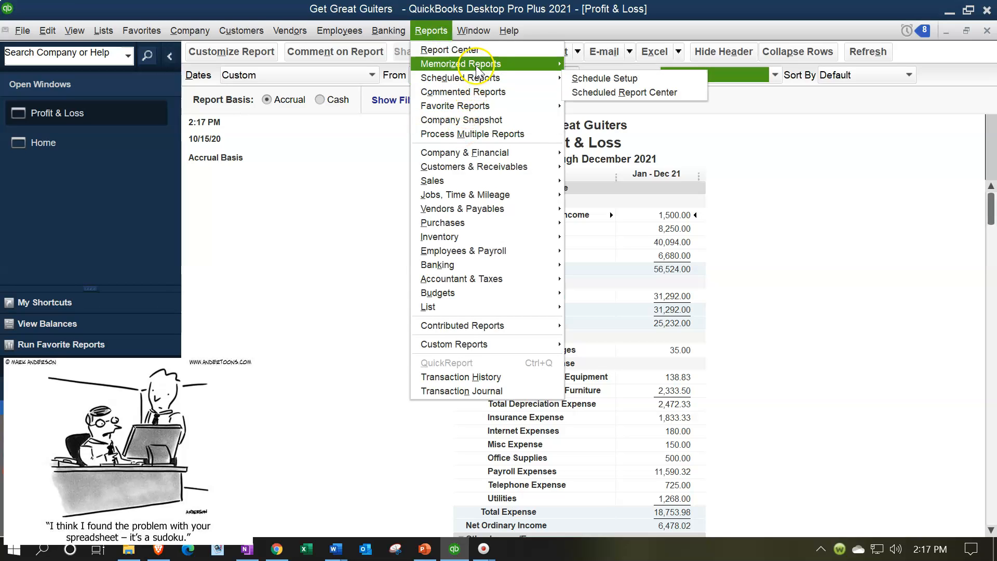
mouse_move(477, 66)
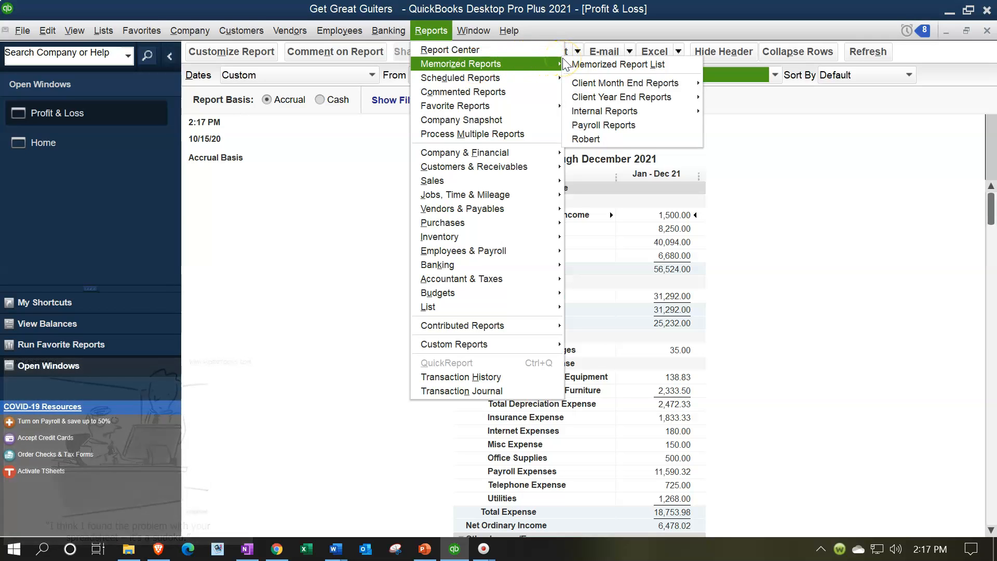
click(441, 51)
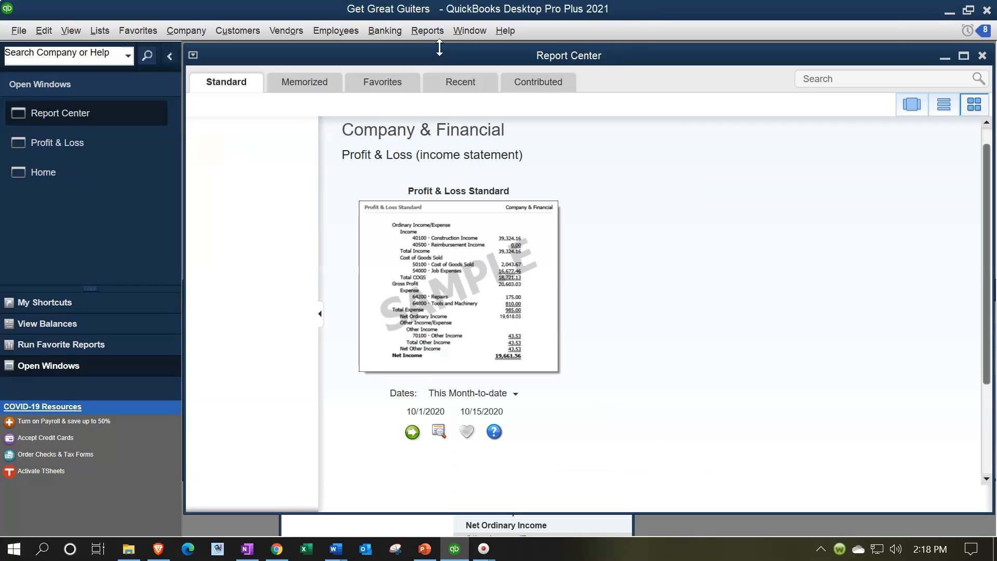
click(963, 55)
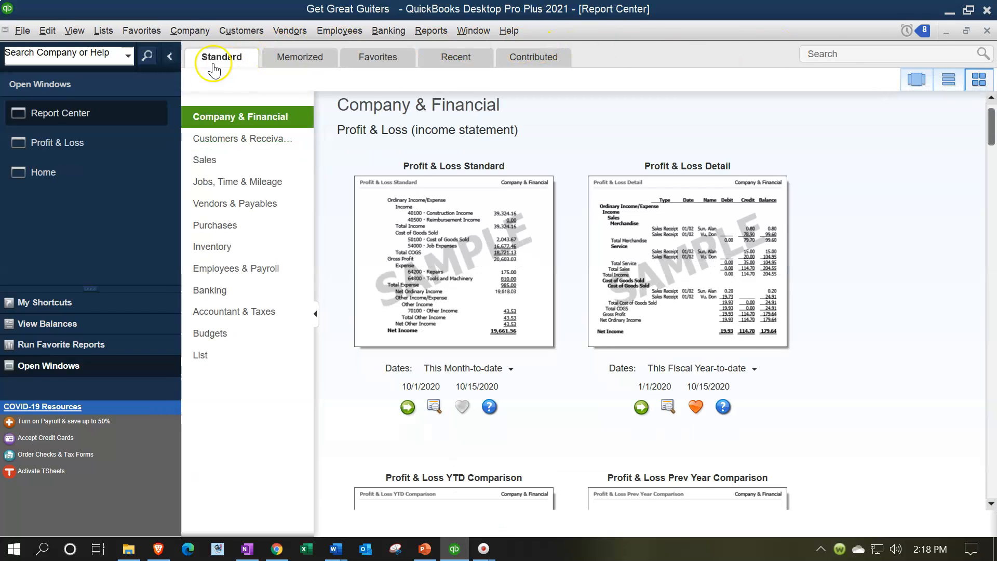
click(300, 63)
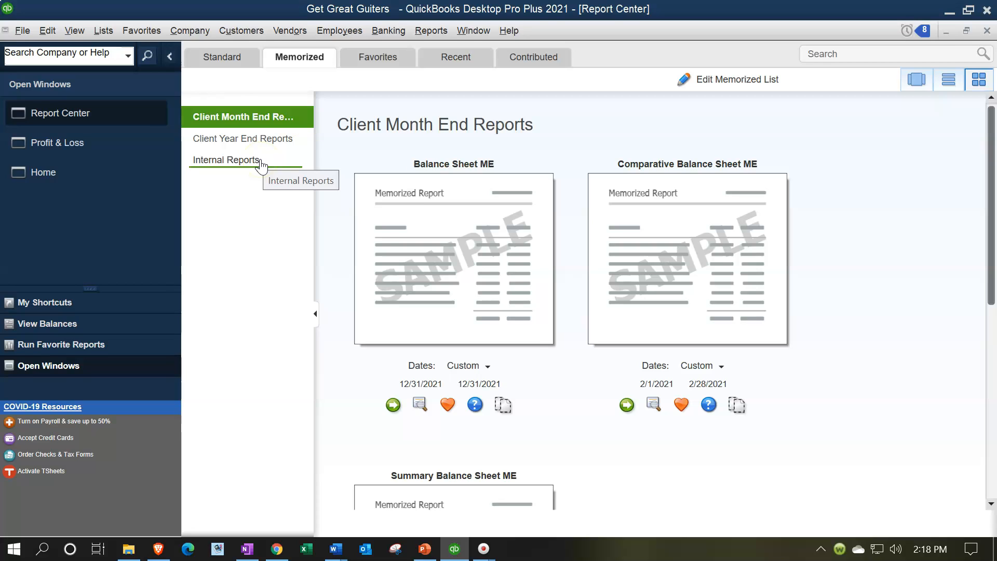
Open the memorized report list for editing, inspect the Payroll Reports group and the personal group below it, and close the list
click(726, 78)
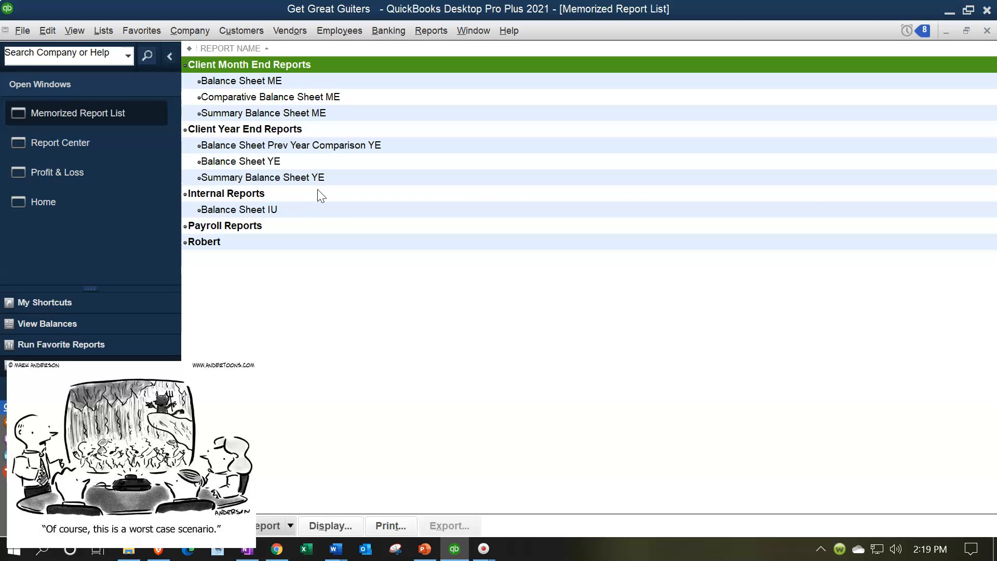
click(308, 231)
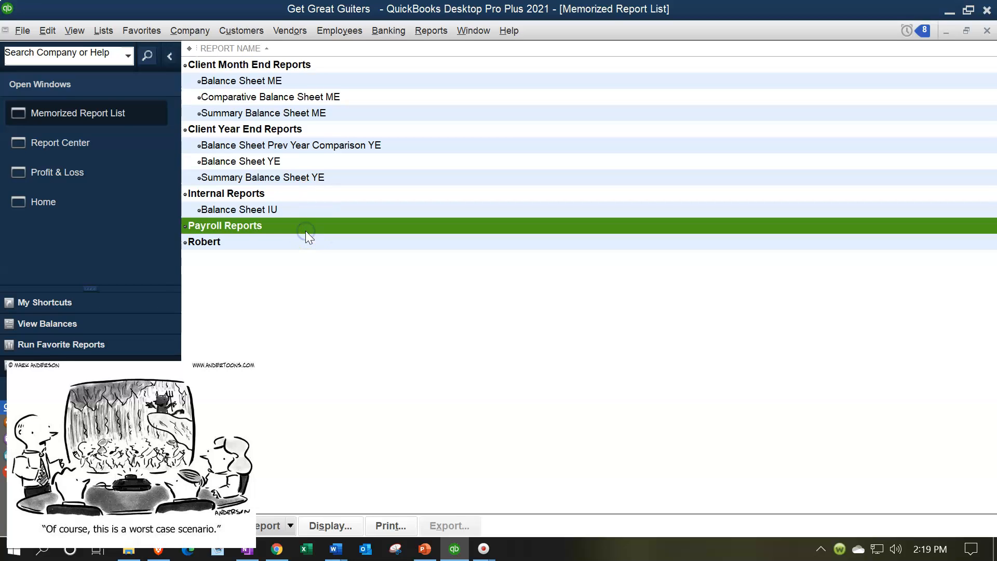
click(306, 243)
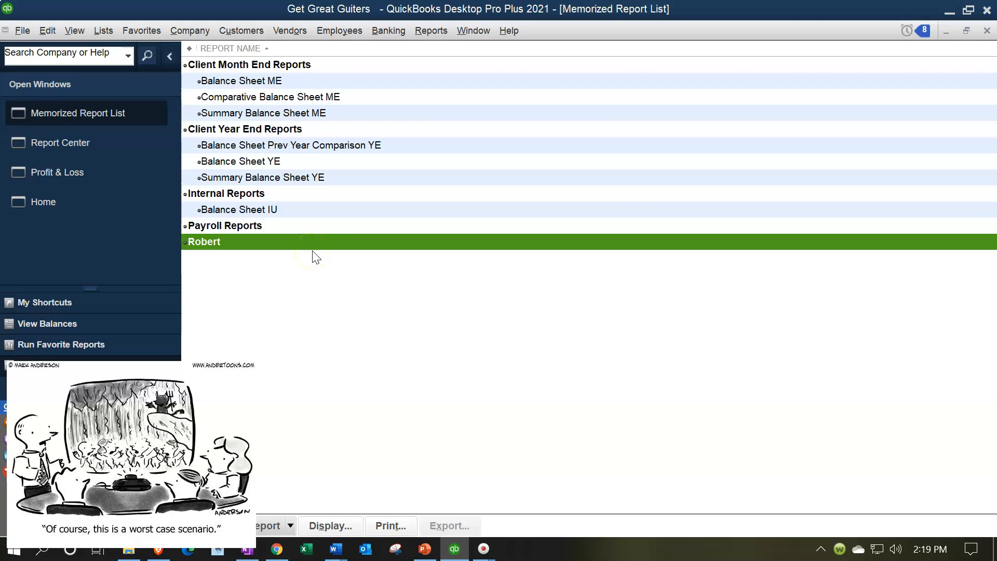
click(987, 32)
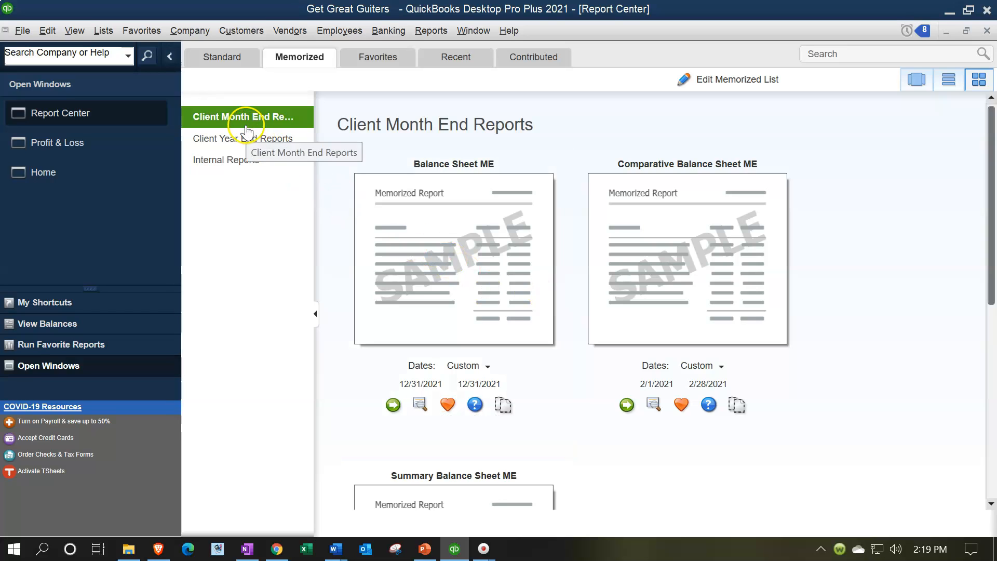
Examine the memorized reports in the Client Year End, Internal and Client Month End groups
click(242, 144)
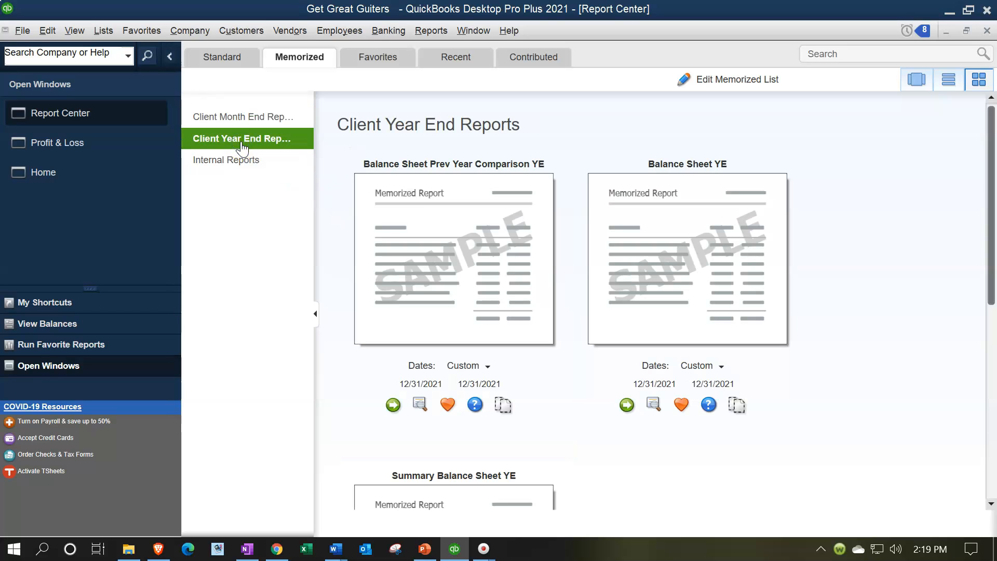
click(240, 161)
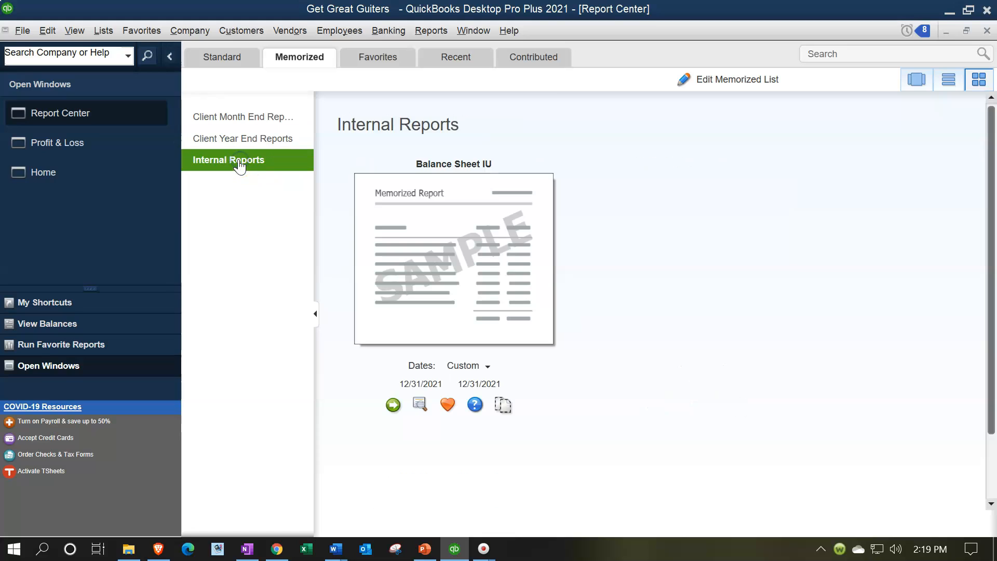
click(242, 174)
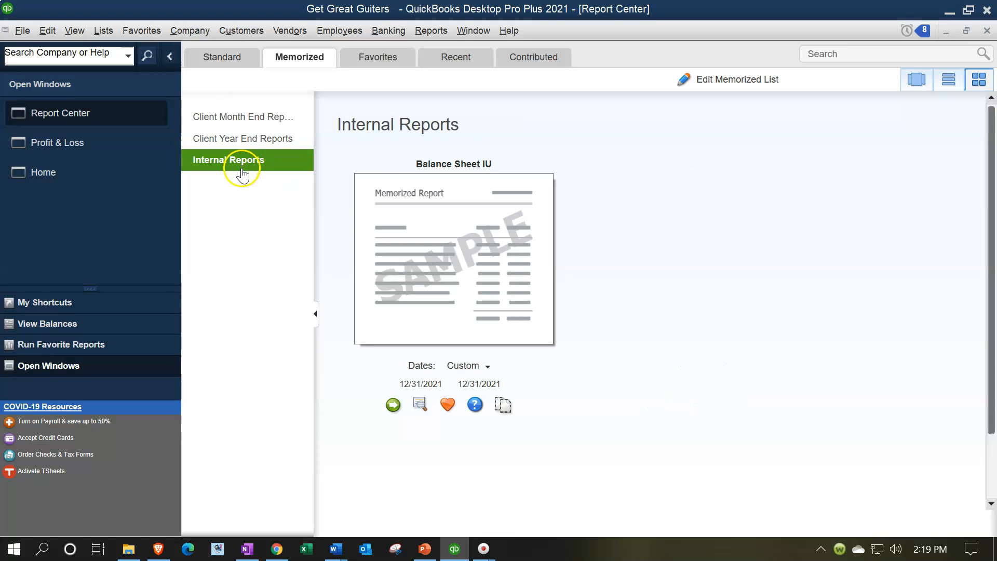
click(239, 124)
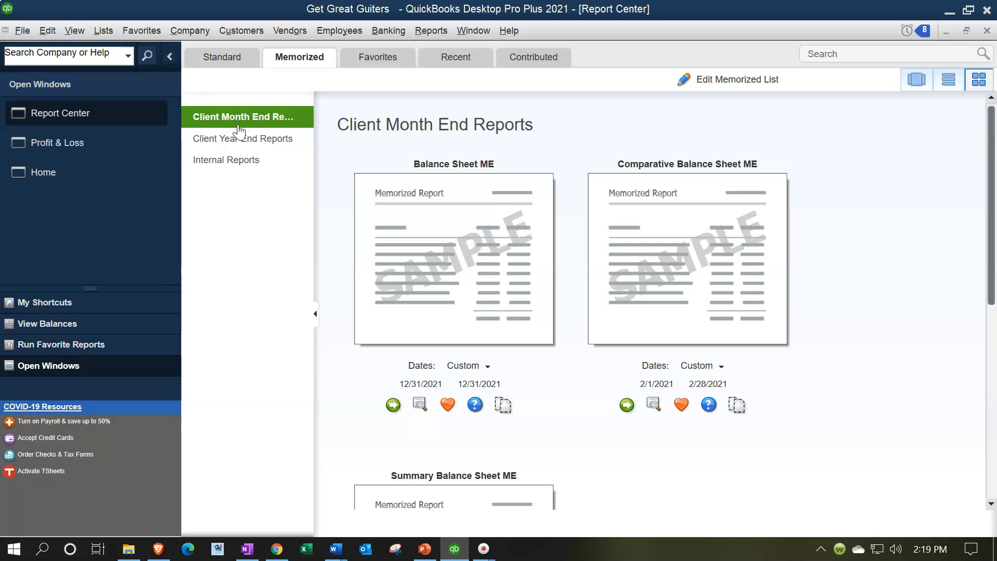
Return to the open Profit & Loss report and customize its header with the report title Income Statement
click(104, 151)
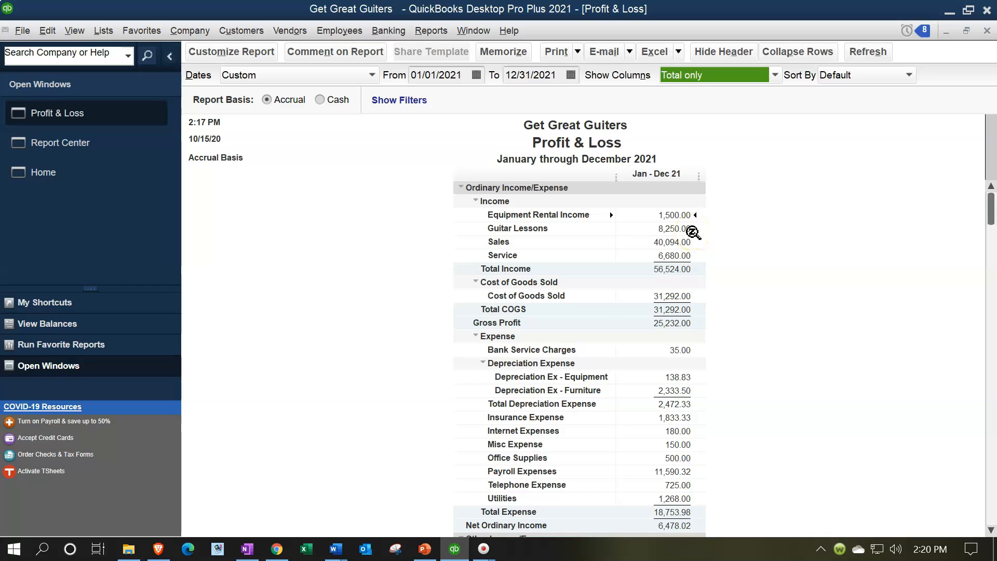
click(209, 58)
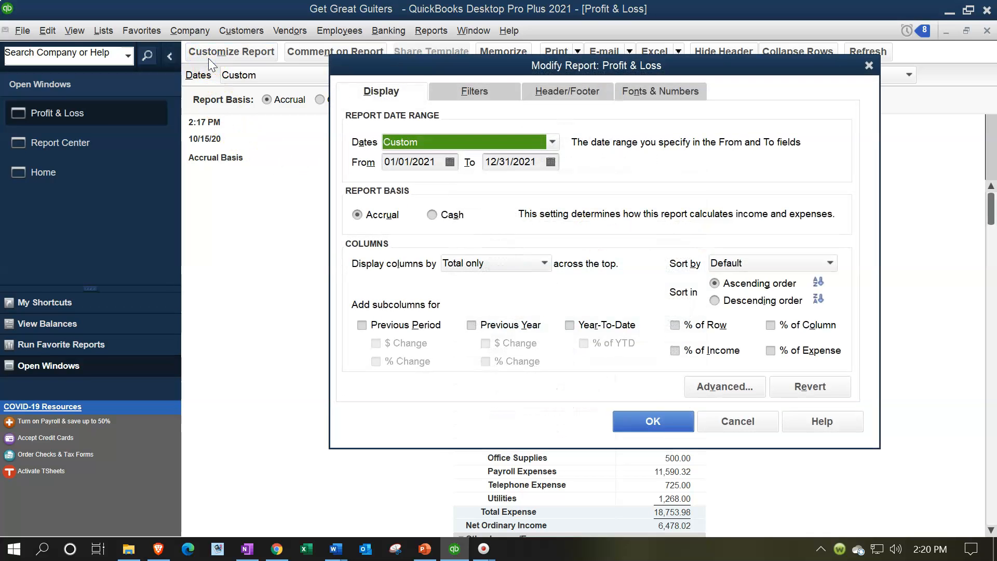
click(536, 96)
drag(532, 165, 294, 168)
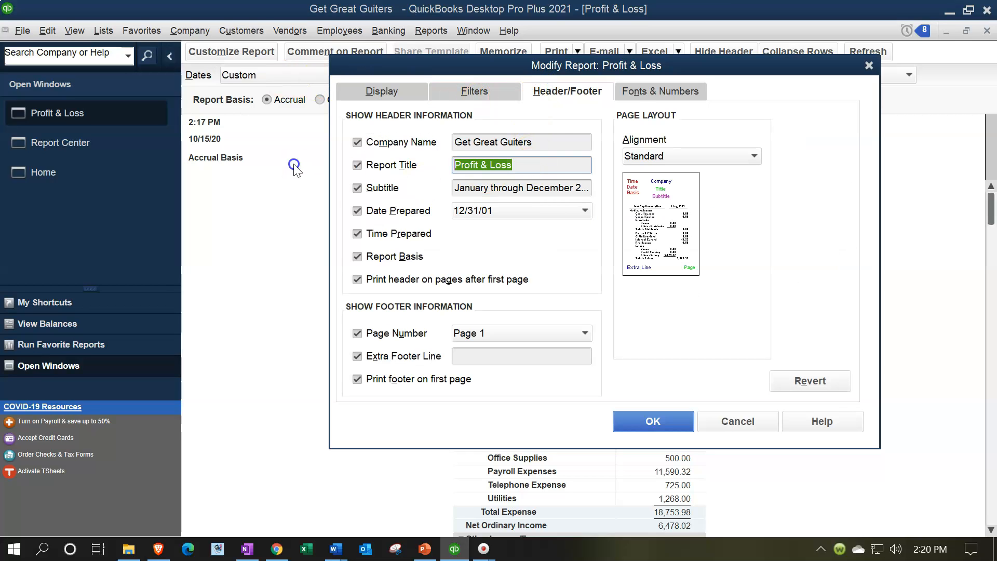
text(Income Statement)
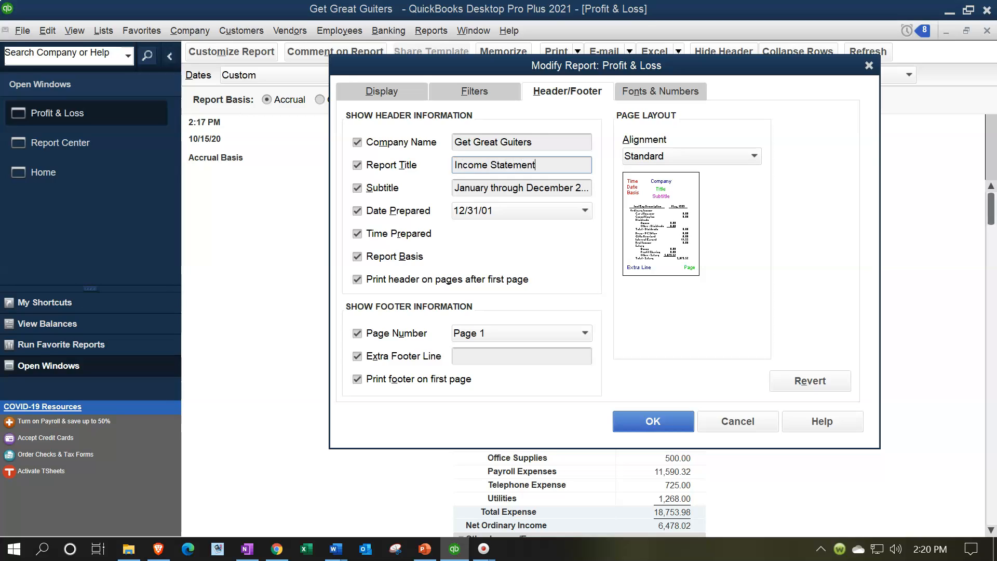
Remove the date prepared, time prepared and report basis from the header, and enter the person's first name as the extra footer line
click(357, 209)
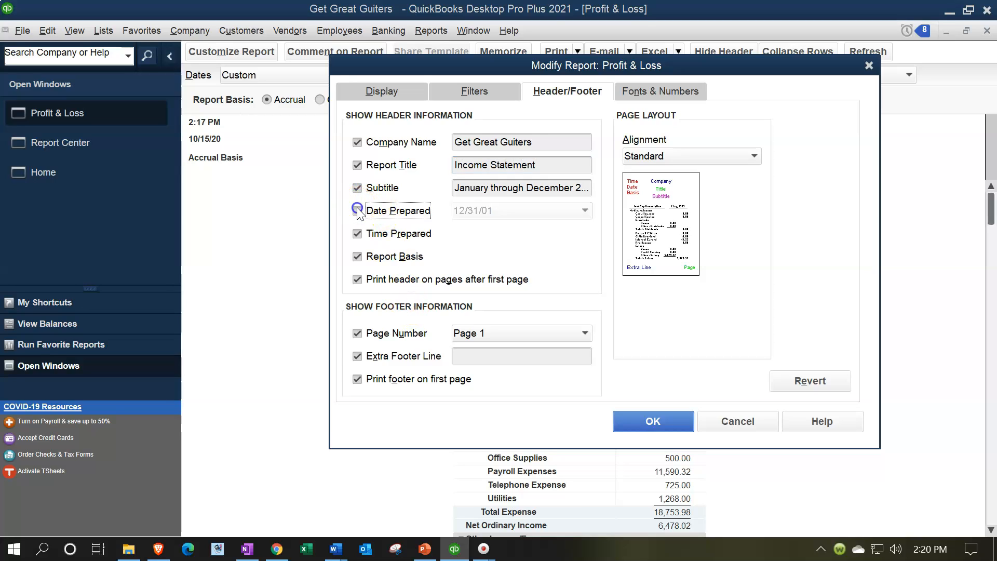
click(362, 231)
click(358, 258)
click(507, 360)
text(Robert)
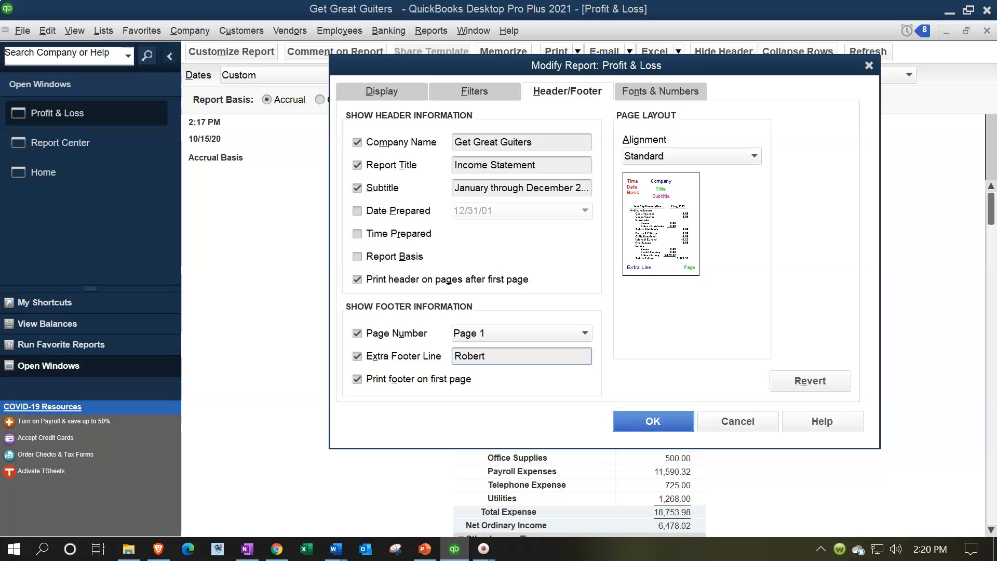
Format the report to show negative numbers in parentheses and bright red, omit cents, and apply the customization
click(646, 96)
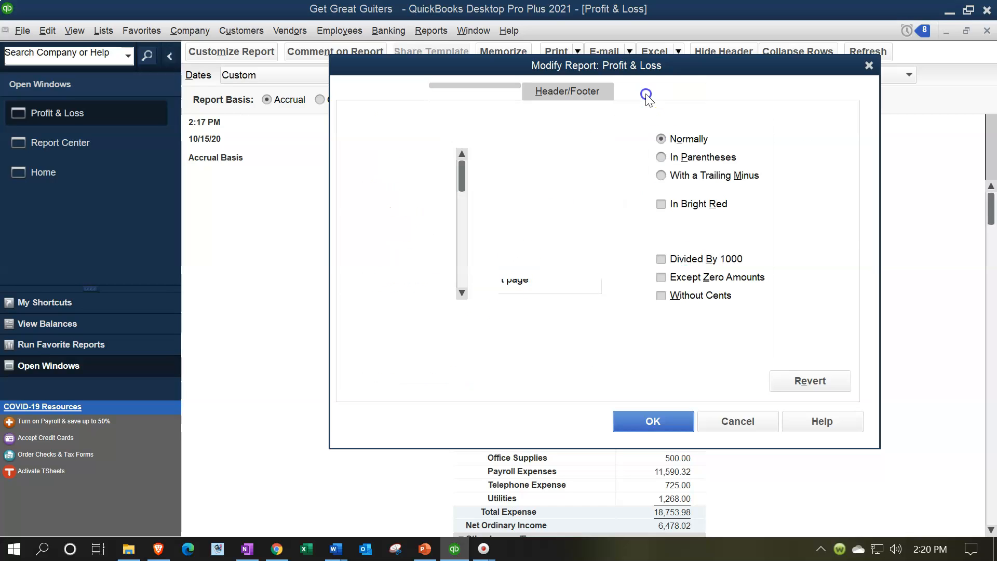
click(661, 158)
click(662, 296)
click(663, 204)
click(653, 421)
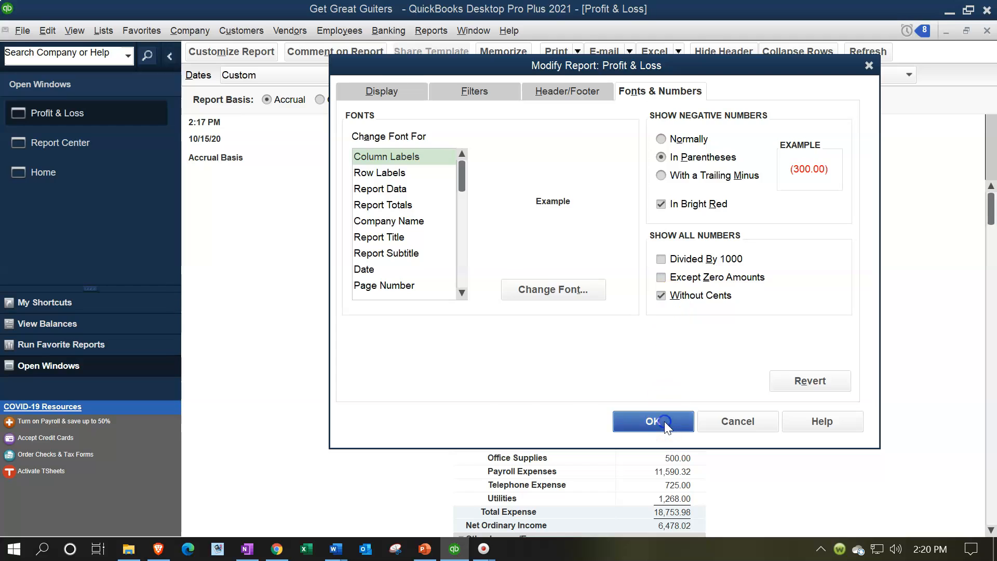
Memorize the customized report as Income Statement ME in the Client Month End Reports group
scroll(483, 430, down, 3)
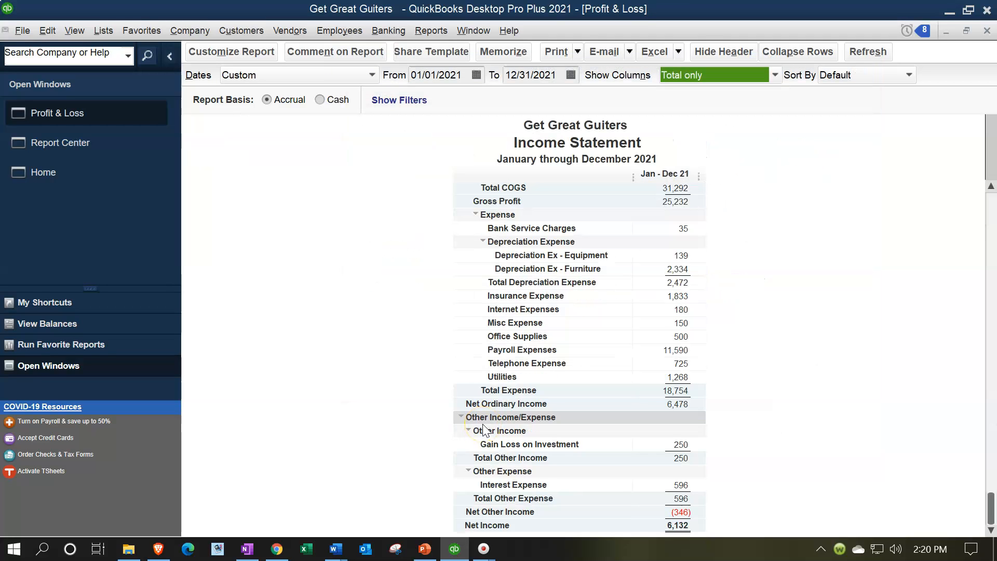
scroll(483, 430, up, 3)
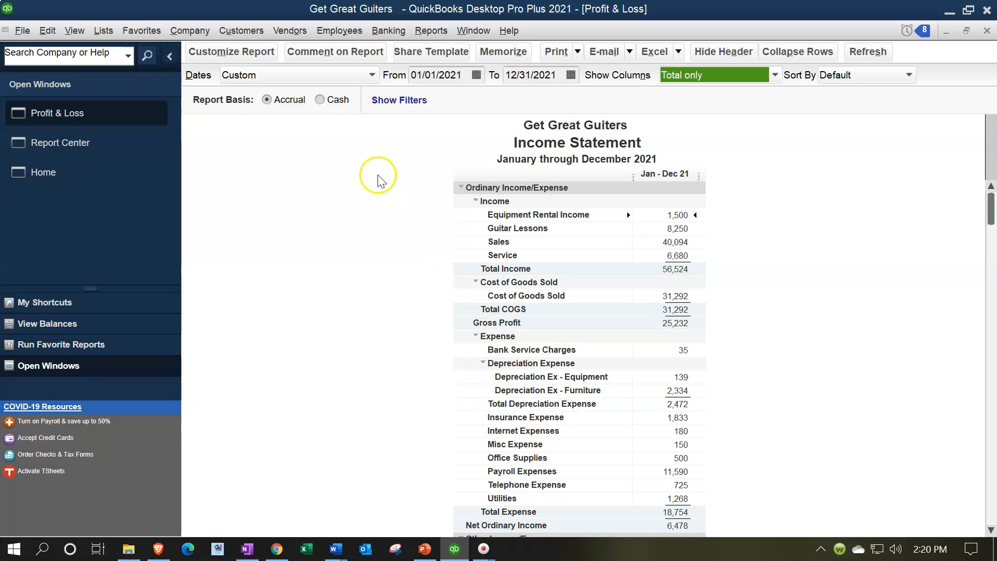
click(509, 55)
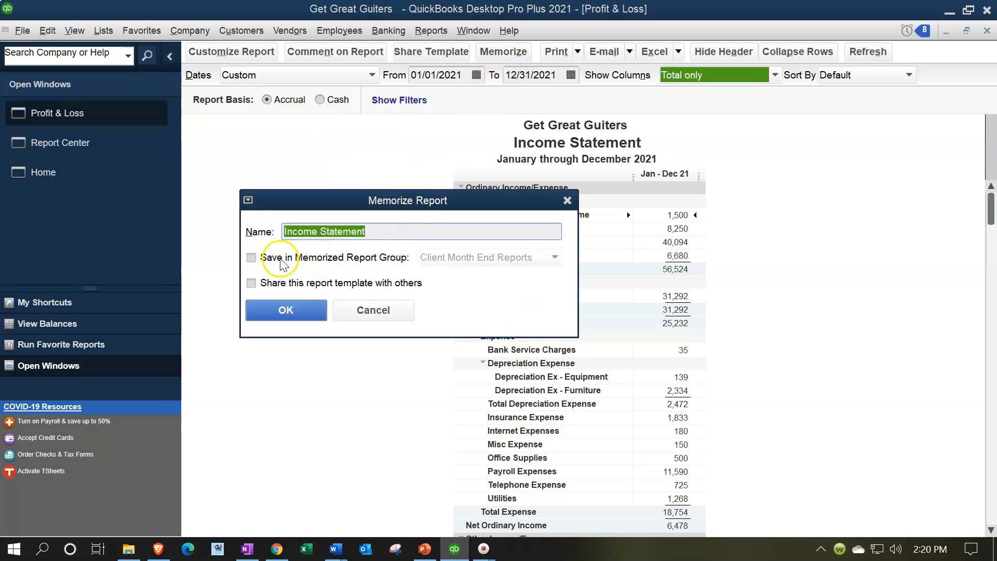
click(376, 229)
text(ME)
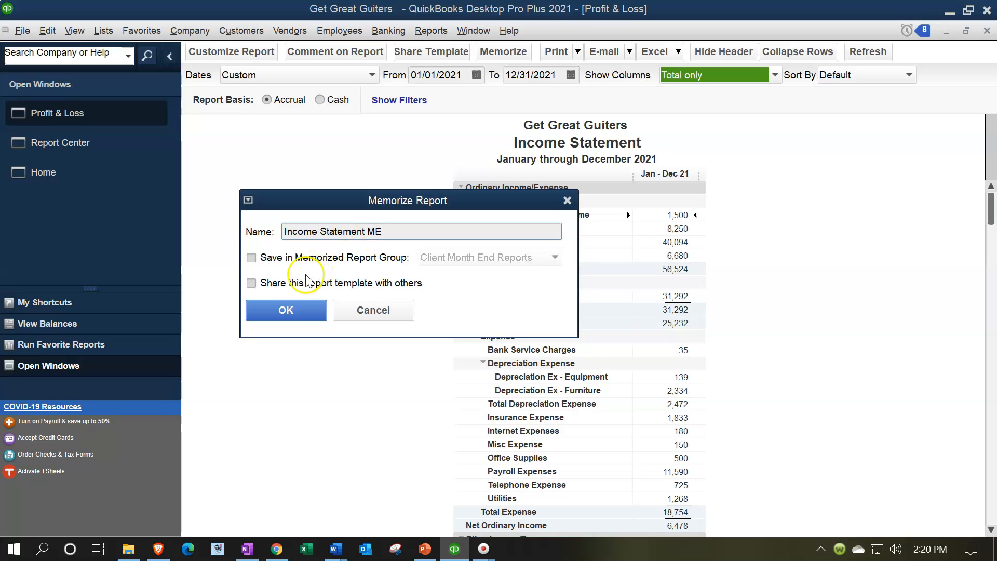
click(251, 259)
click(485, 257)
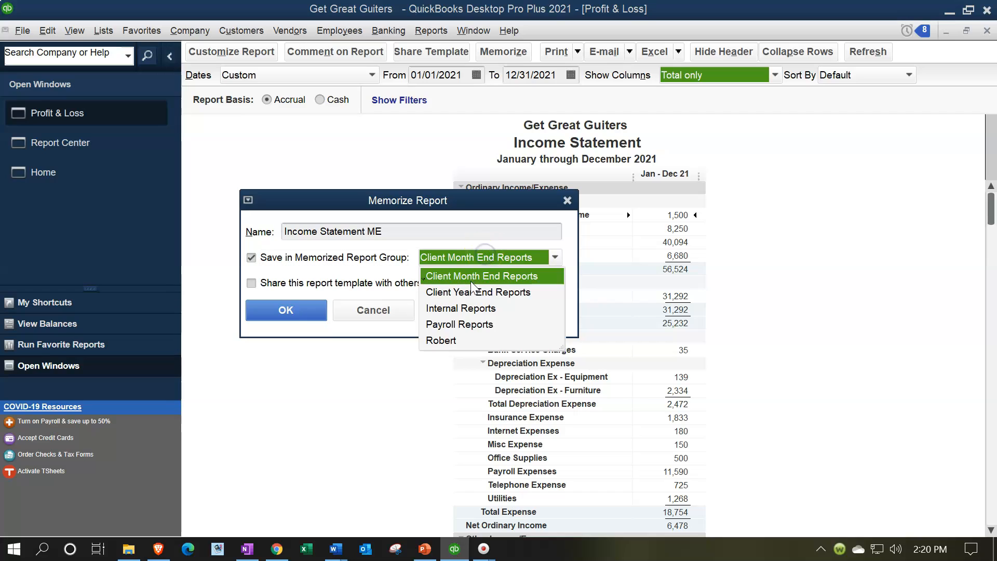
click(472, 279)
click(318, 311)
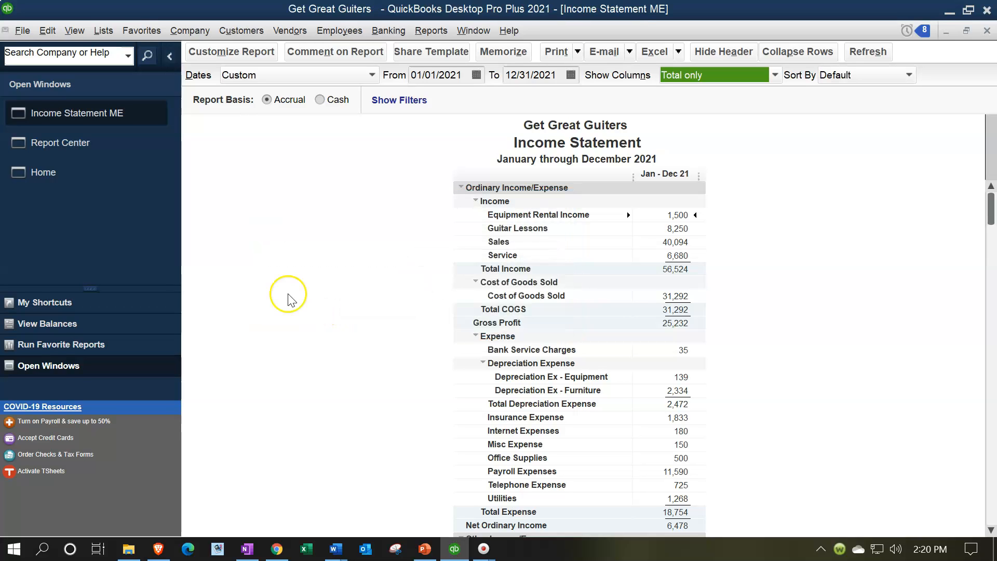
Check the Client Month End Reports group of memorized reports in the Report Center for Income Statement ME
click(91, 155)
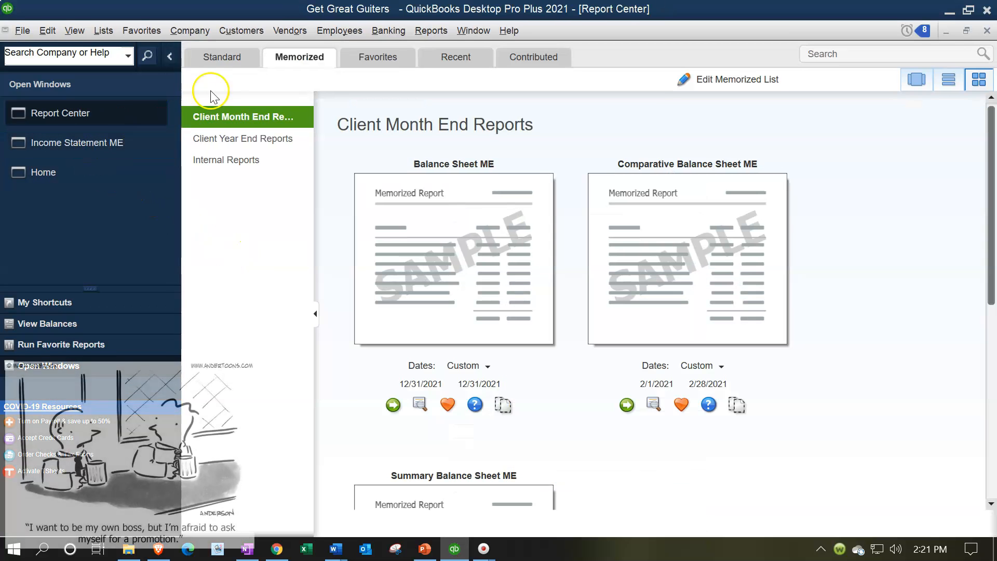
click(245, 57)
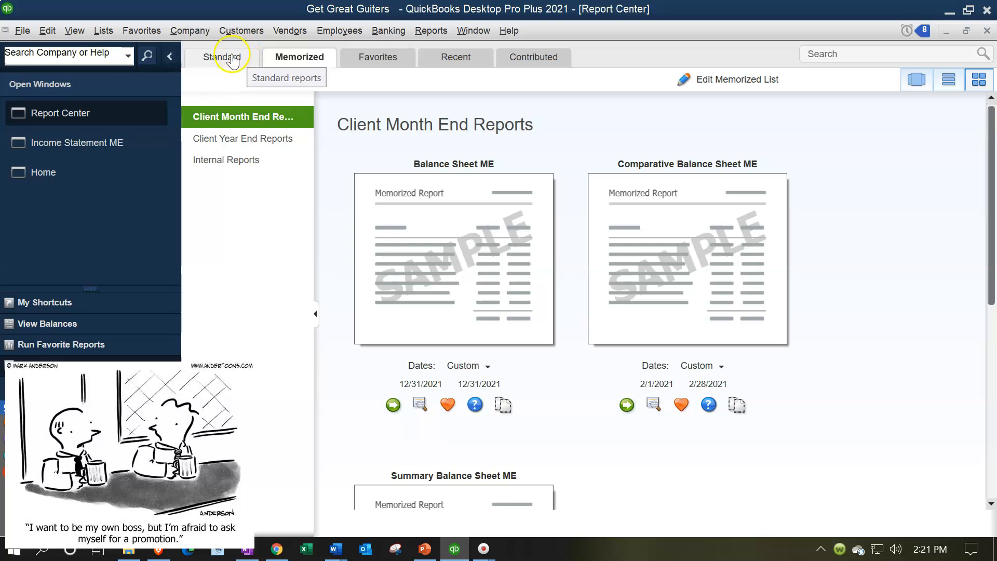
click(280, 65)
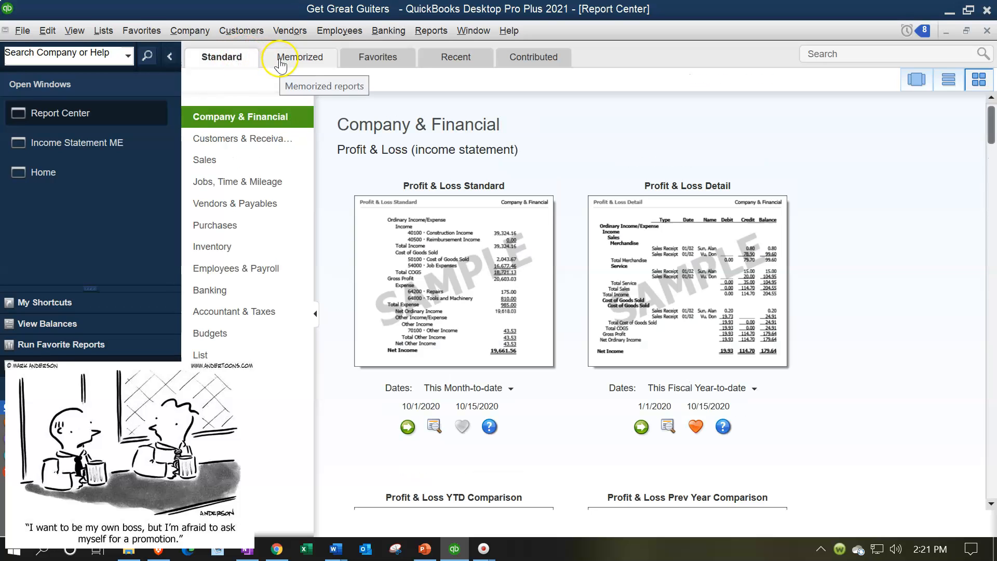
click(281, 61)
scroll(611, 319, down, 2)
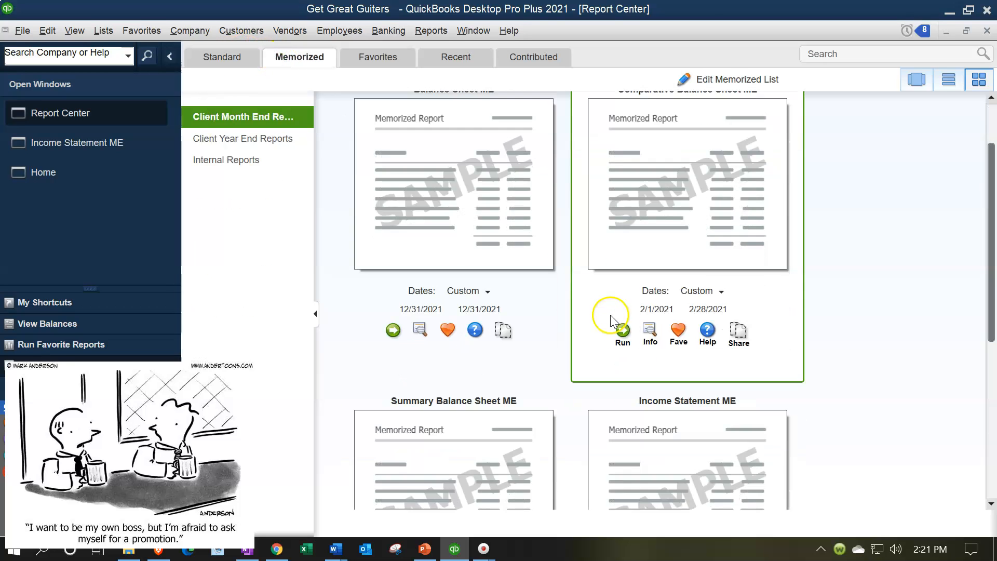
scroll(670, 425, down, 2)
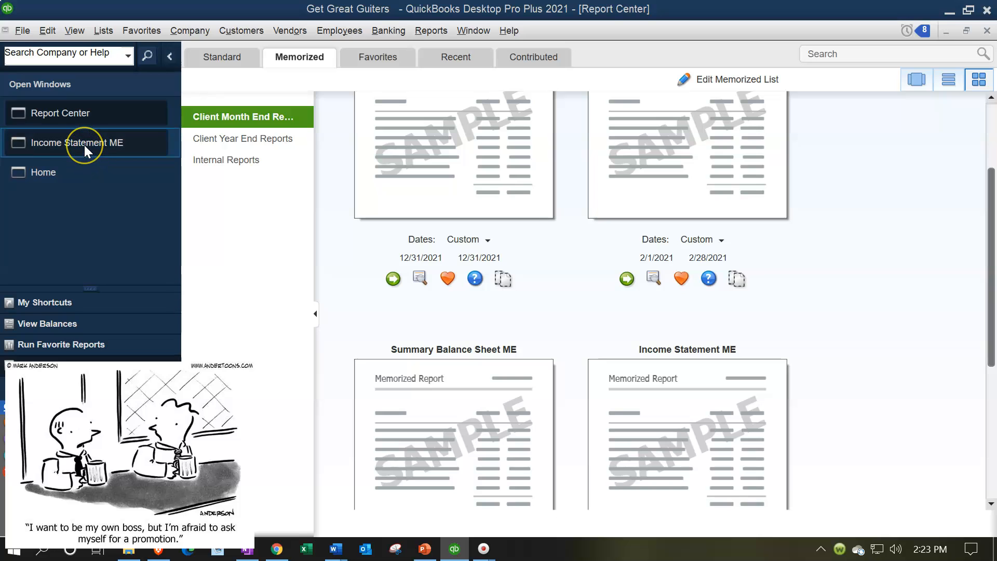
Return to the Income Statement ME report and memorize it as a new report named Income Statement YE in the Client Year End Reports group
click(83, 143)
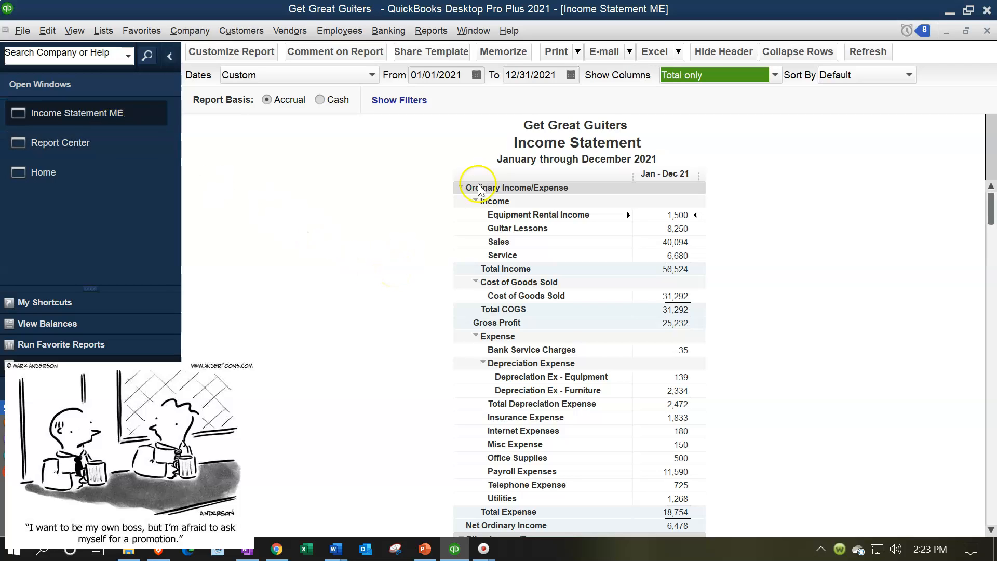
click(494, 53)
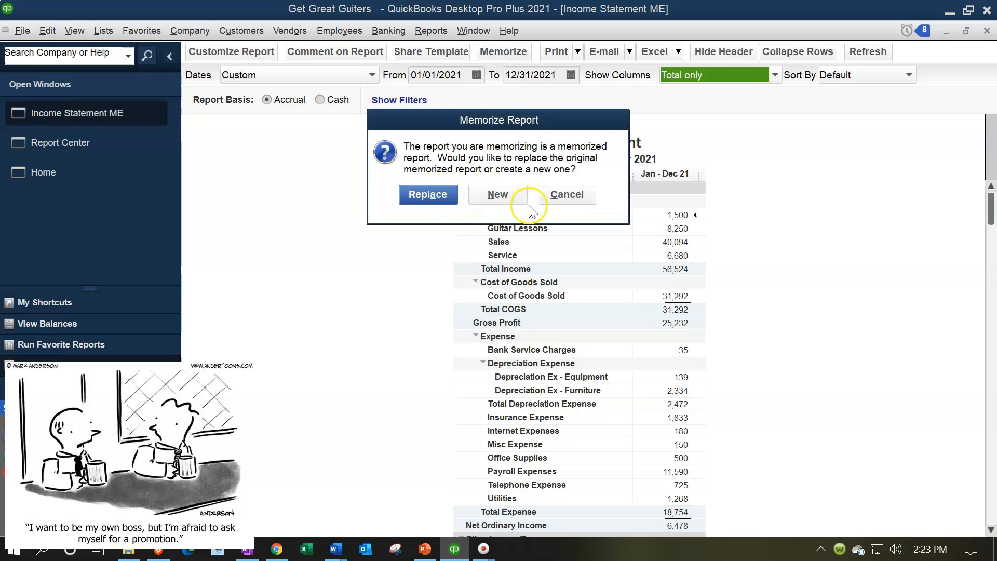
click(555, 198)
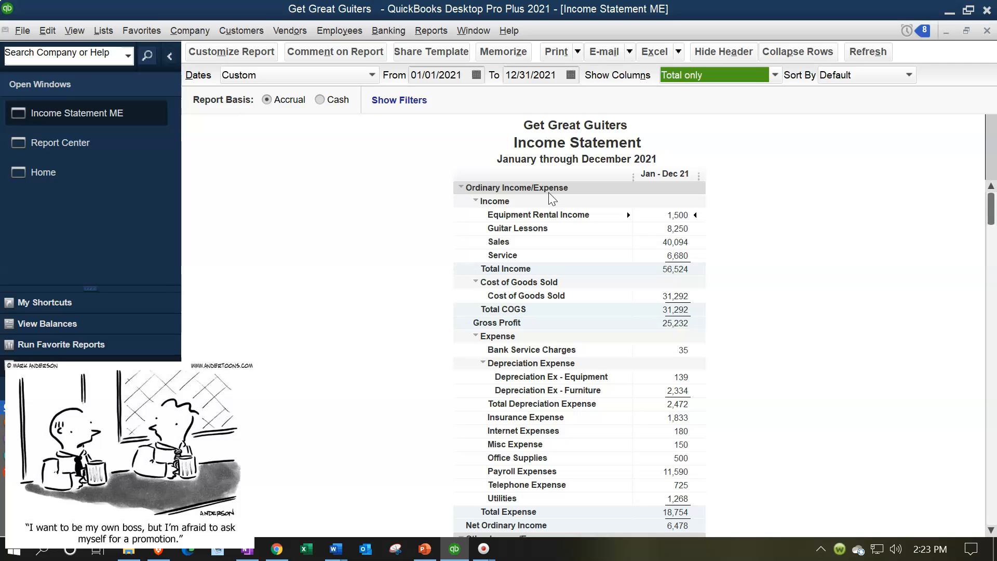
click(496, 45)
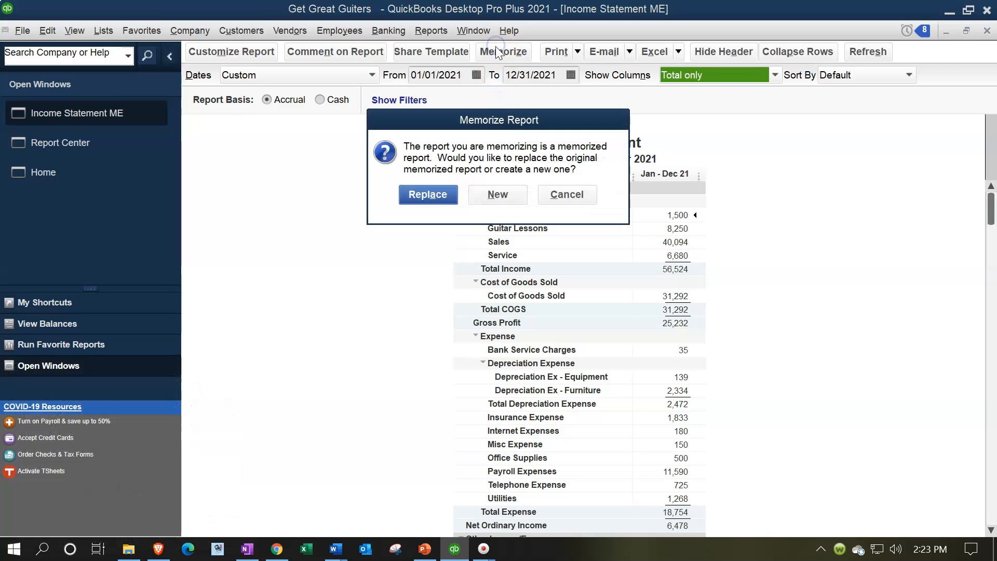
click(498, 195)
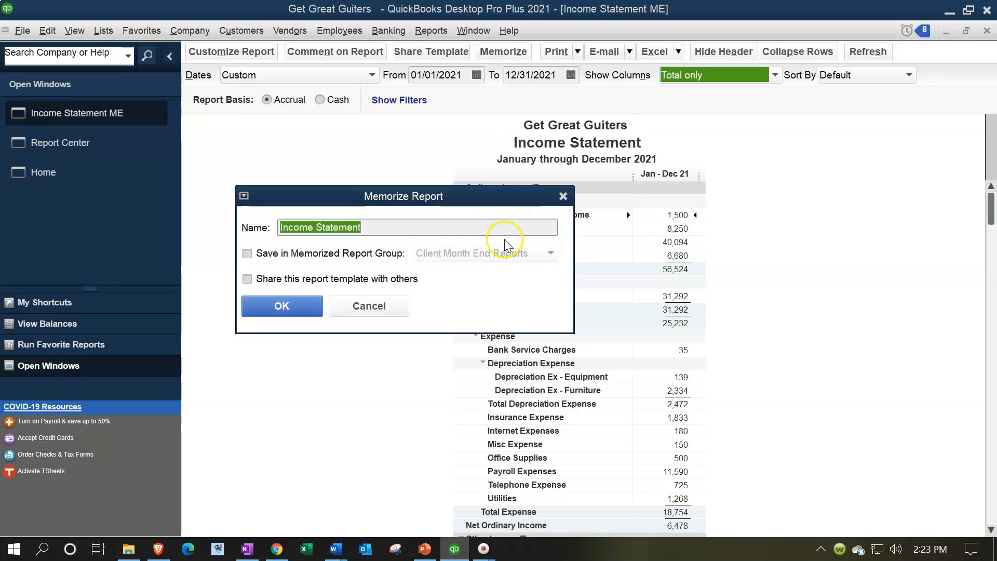
click(276, 254)
click(503, 256)
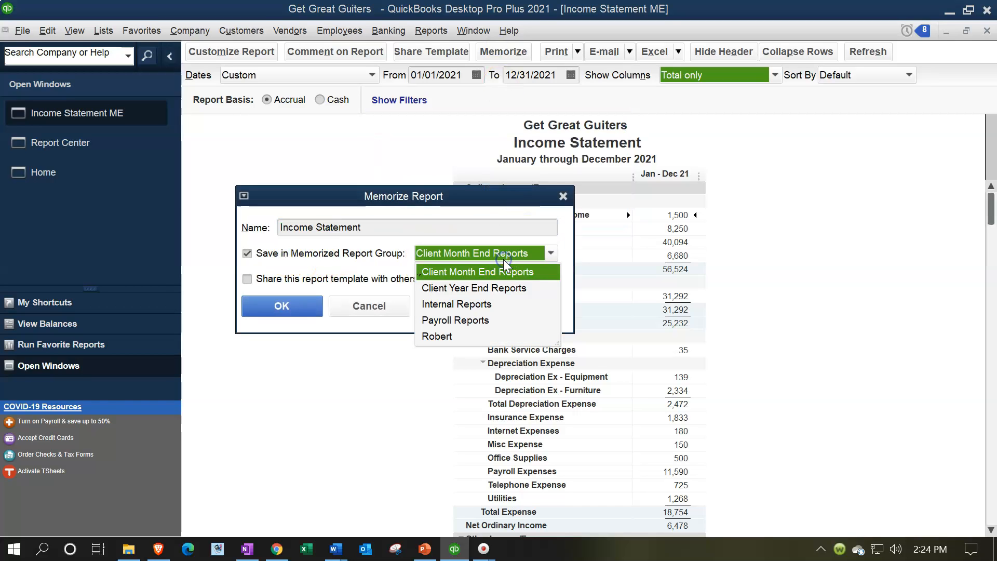
click(504, 290)
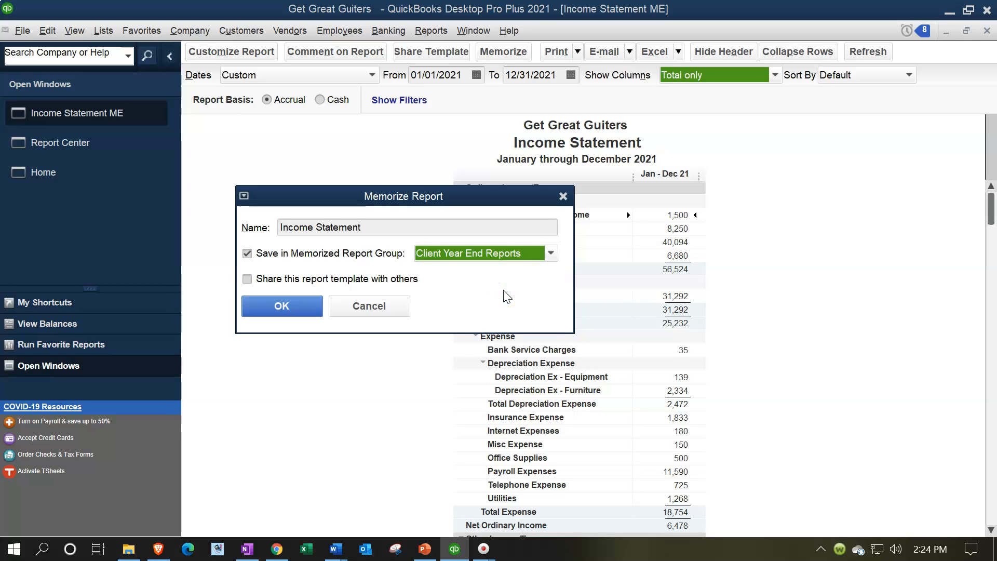
click(407, 227)
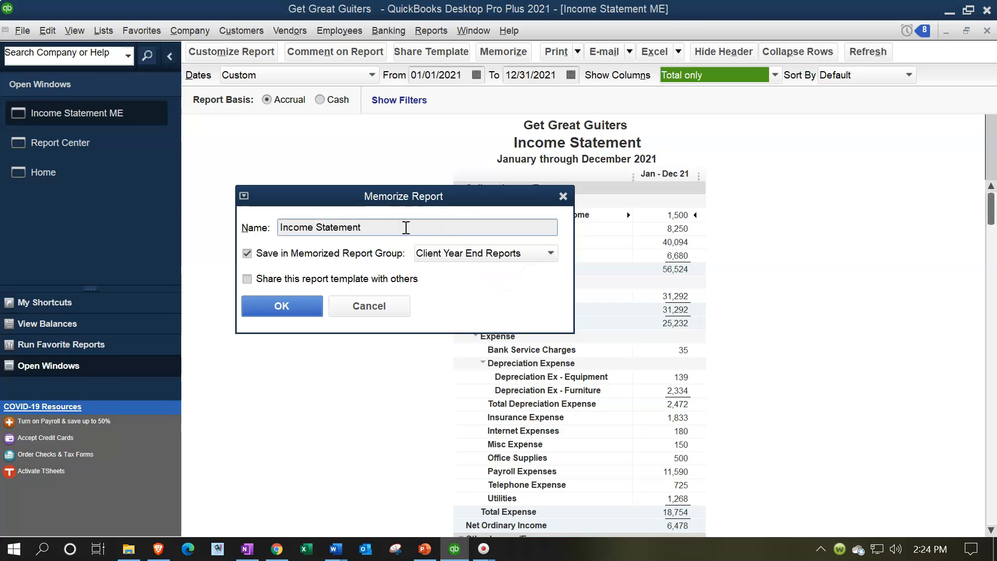
text(YE)
click(283, 306)
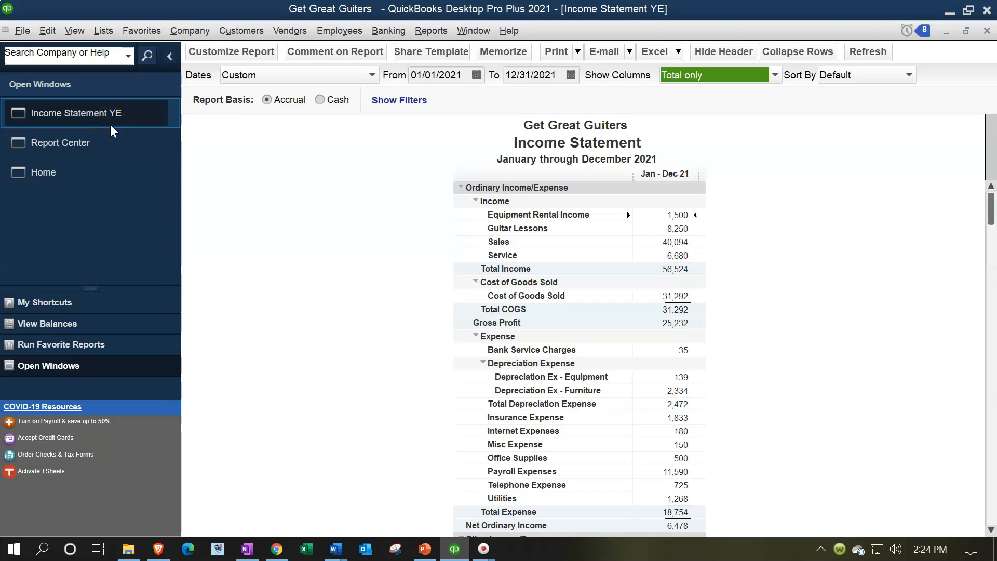
click(435, 219)
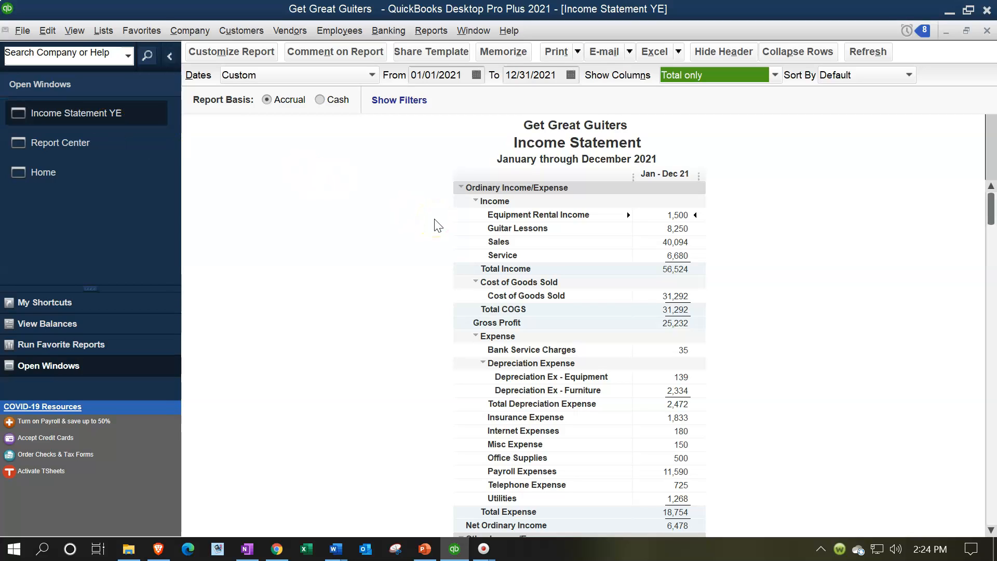
click(450, 334)
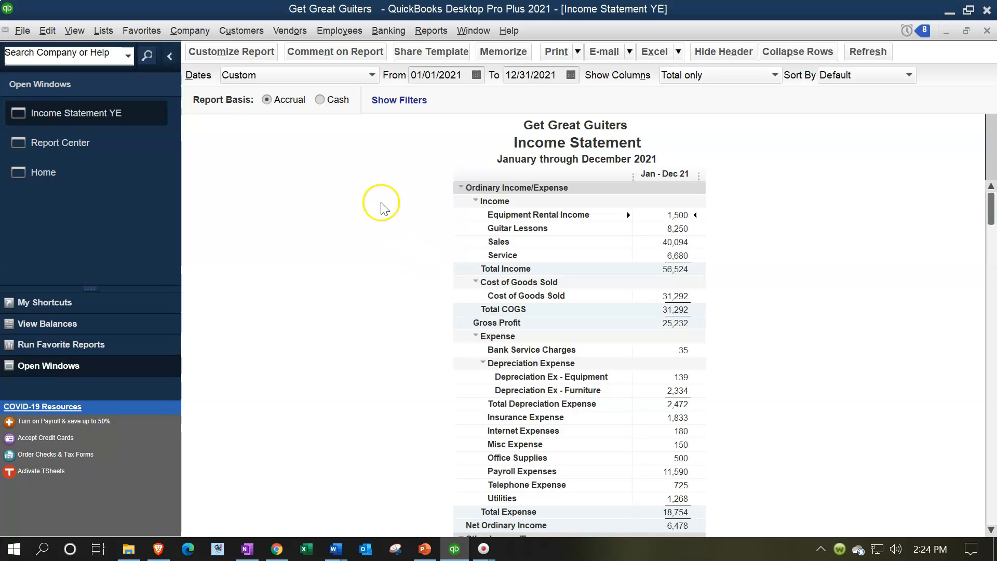
Customize the report with a % of Income column and the report title Vertical Analysis Income Statement
click(244, 51)
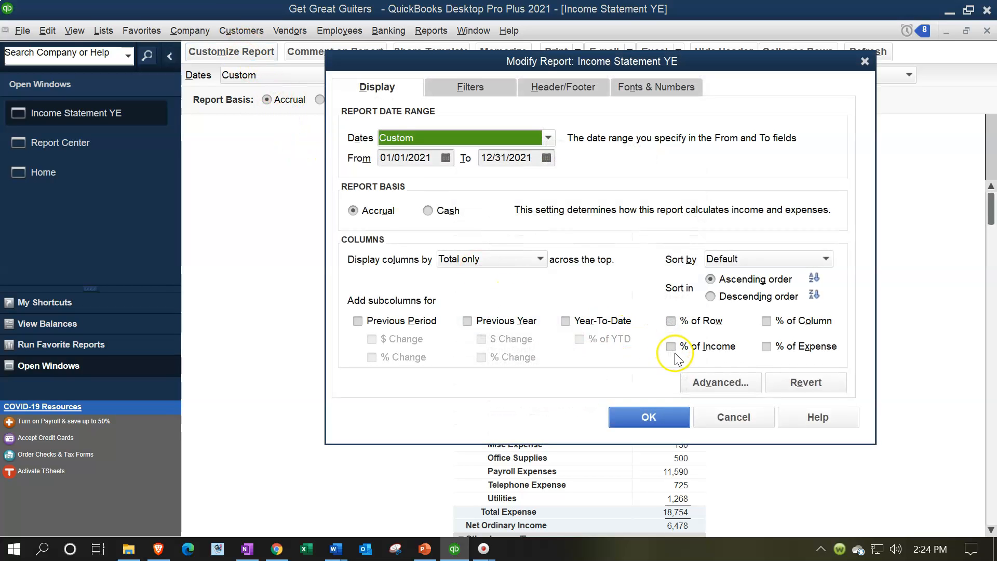
click(671, 346)
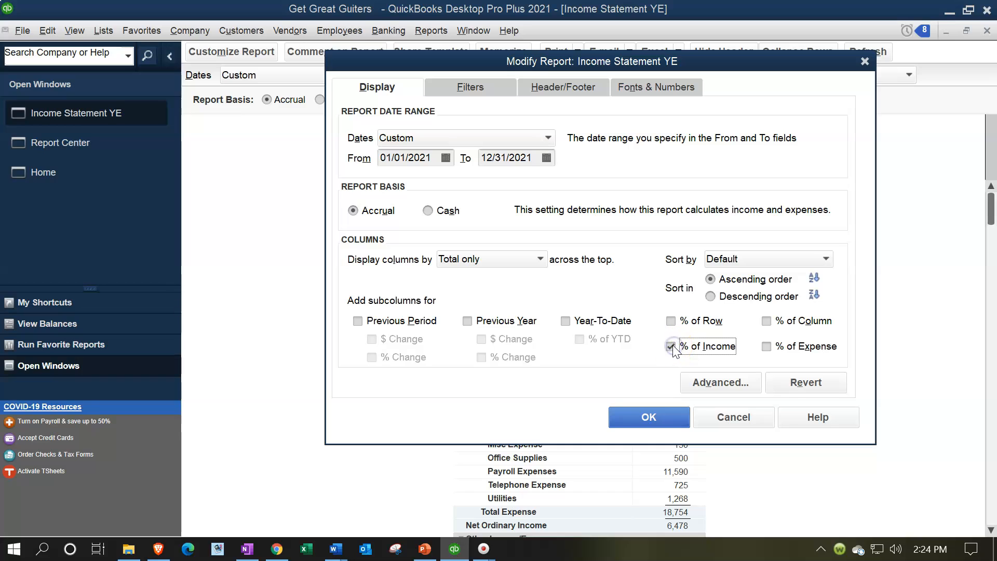
click(557, 89)
click(451, 160)
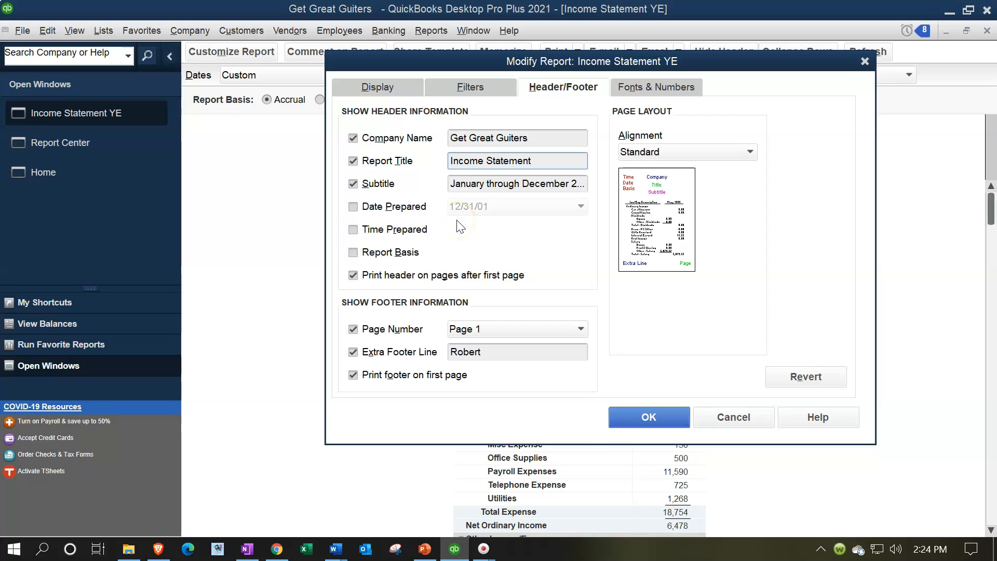
text(Vertical A)
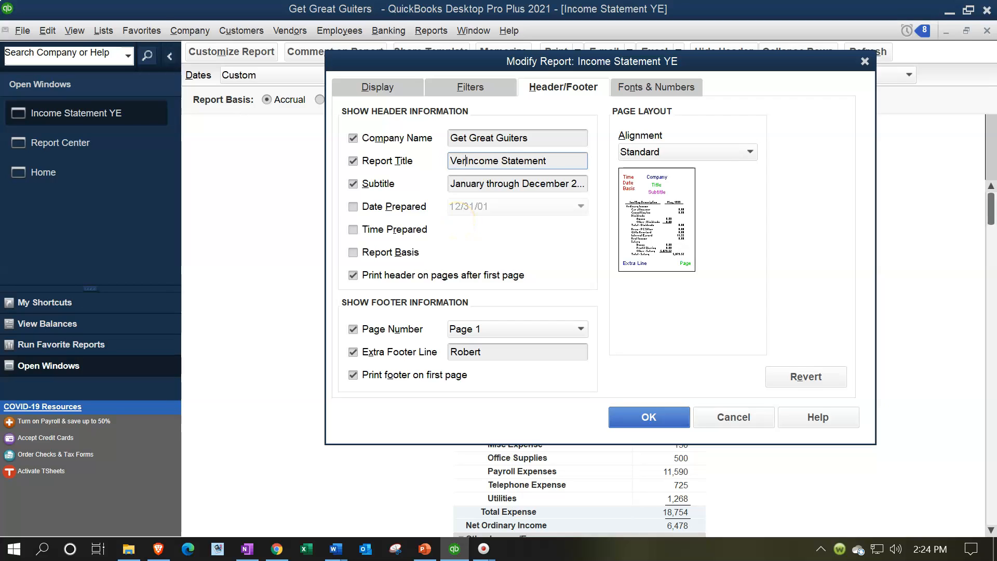
text(nalyss)
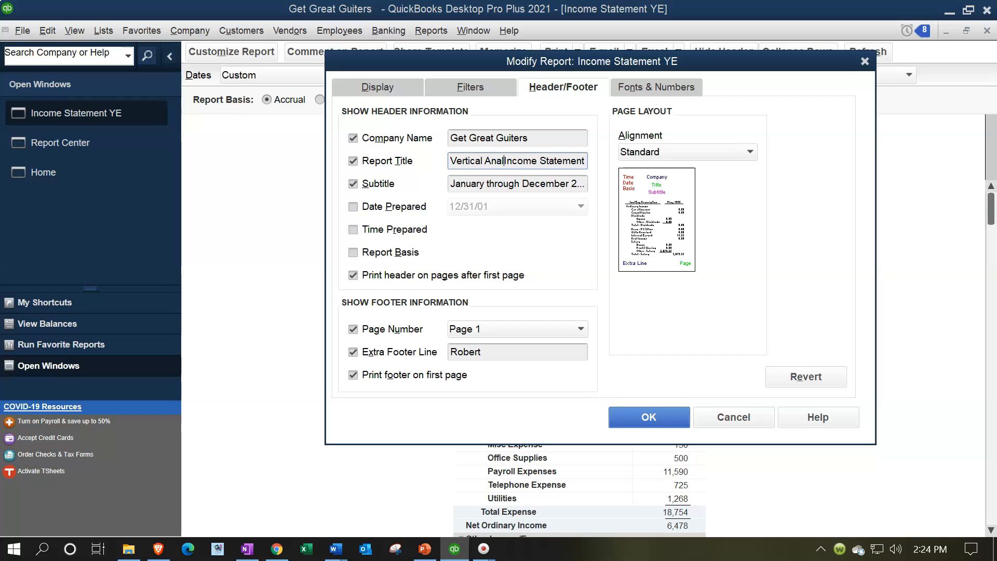
key(BackSpace)
text(is)
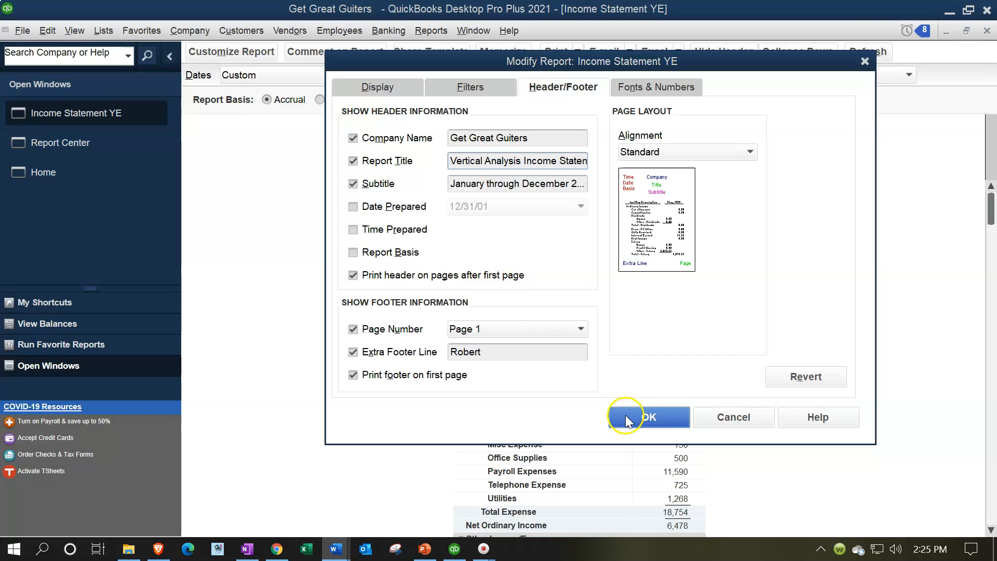
click(650, 416)
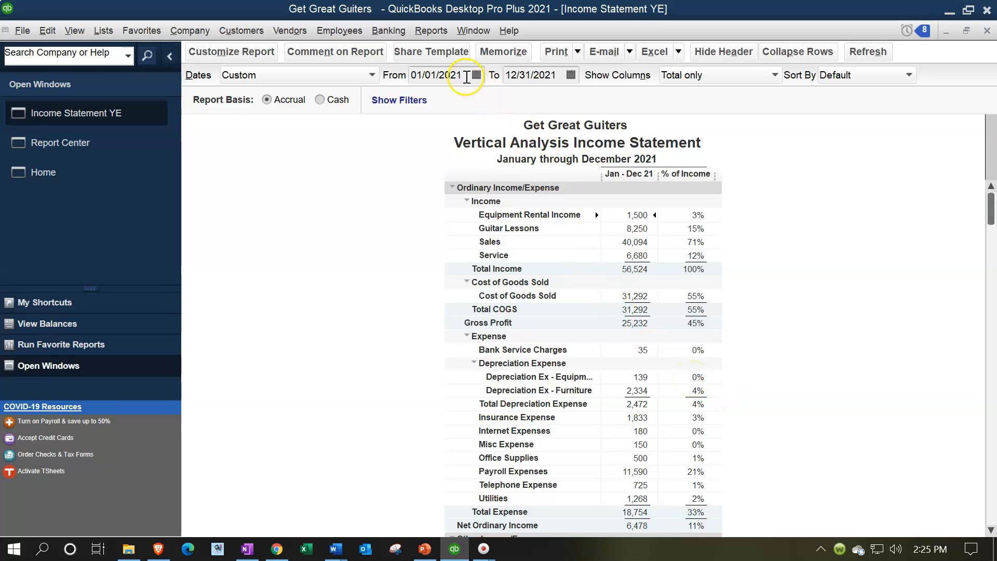
Memorize the report as a new one named Vertical Analysis Income Statement ME in the Client Month End Reports group
click(481, 55)
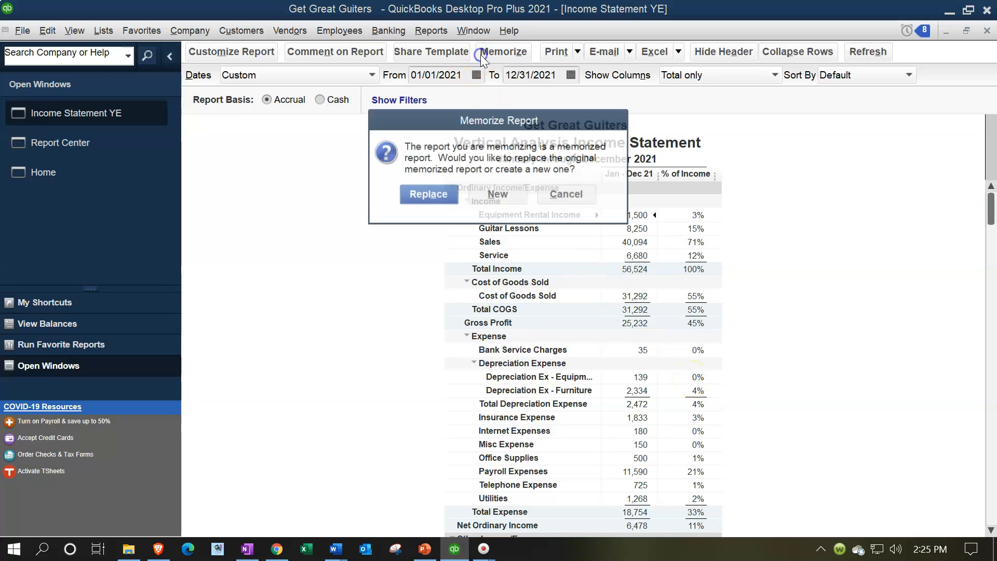
click(494, 199)
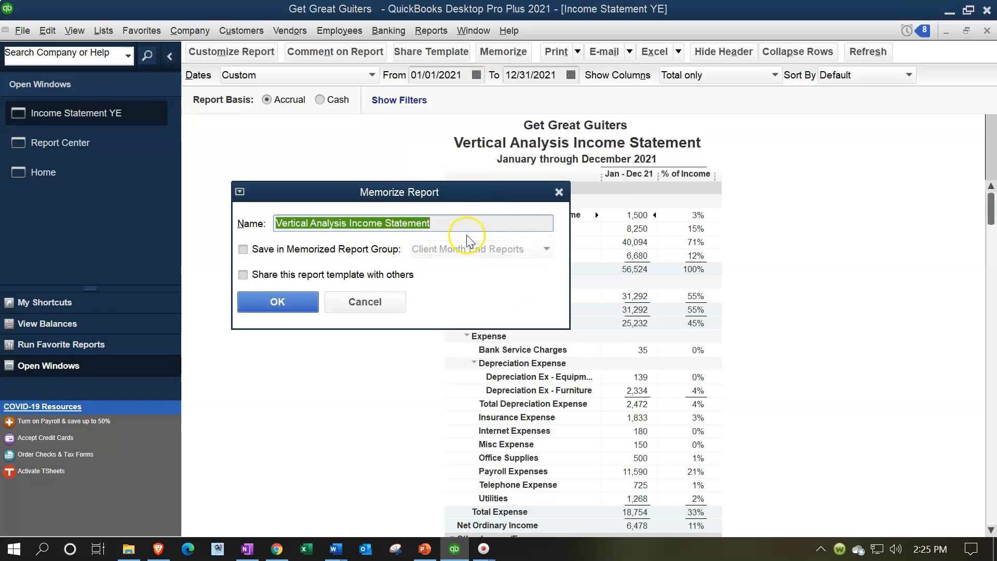
click(468, 218)
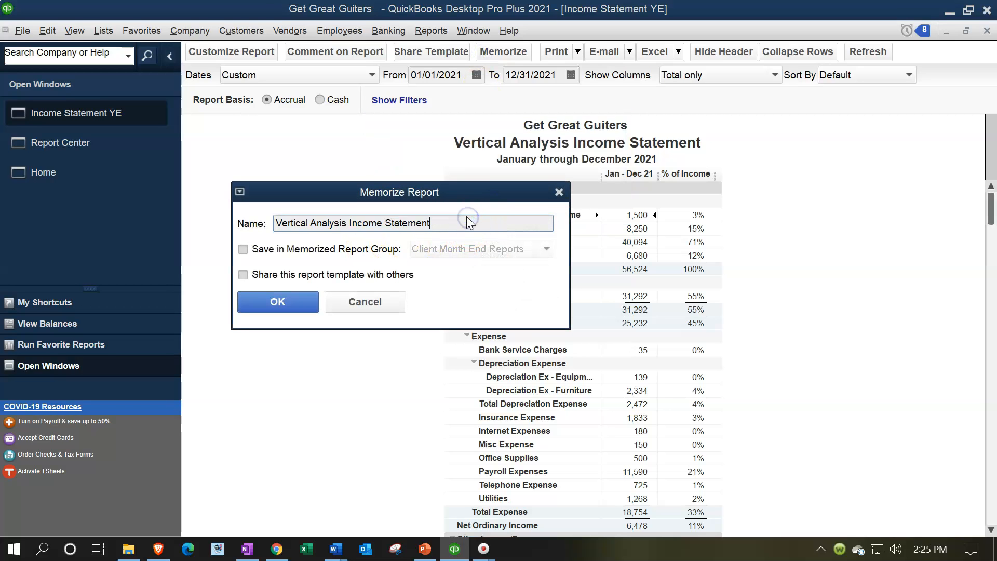
text(ME)
click(256, 262)
click(546, 250)
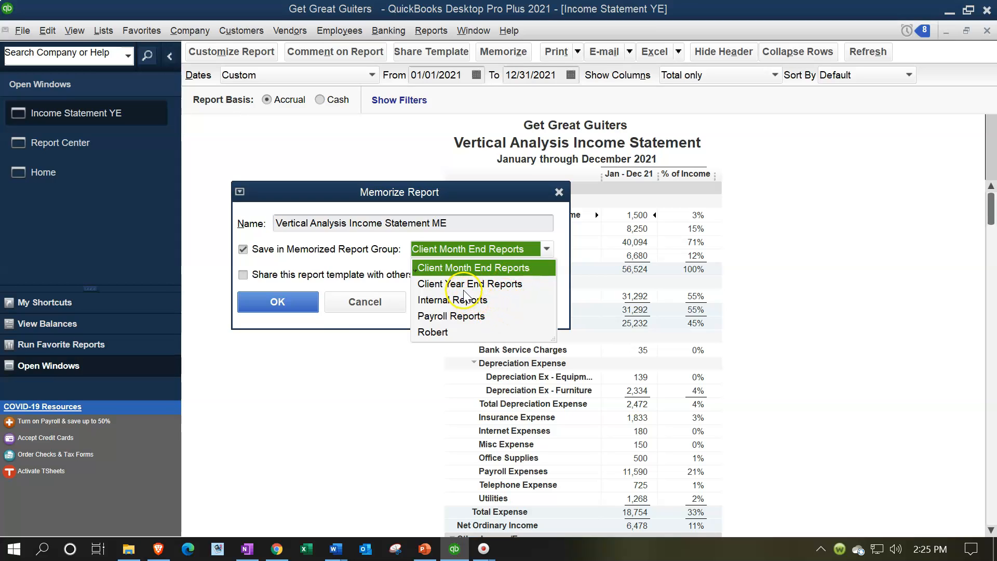
click(300, 302)
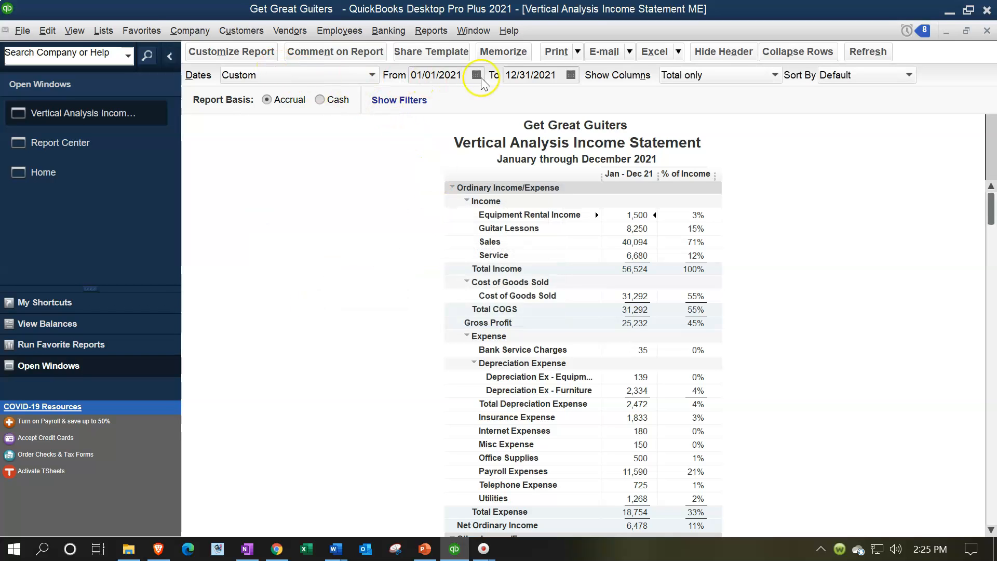
Memorize the report as a new one named Vertical Analysis Income Statement YE in the Client Year End Reports group
click(503, 52)
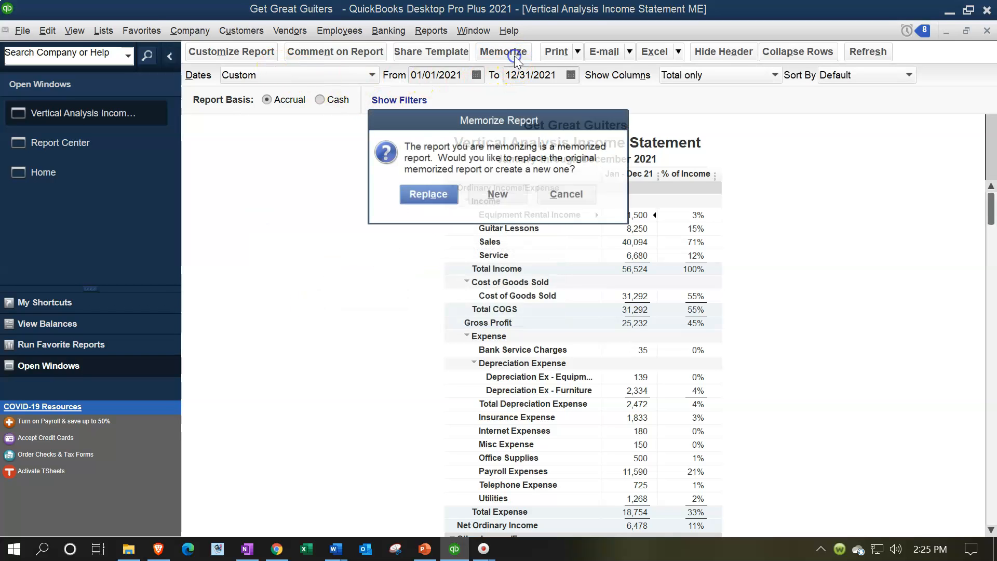
click(497, 197)
click(476, 219)
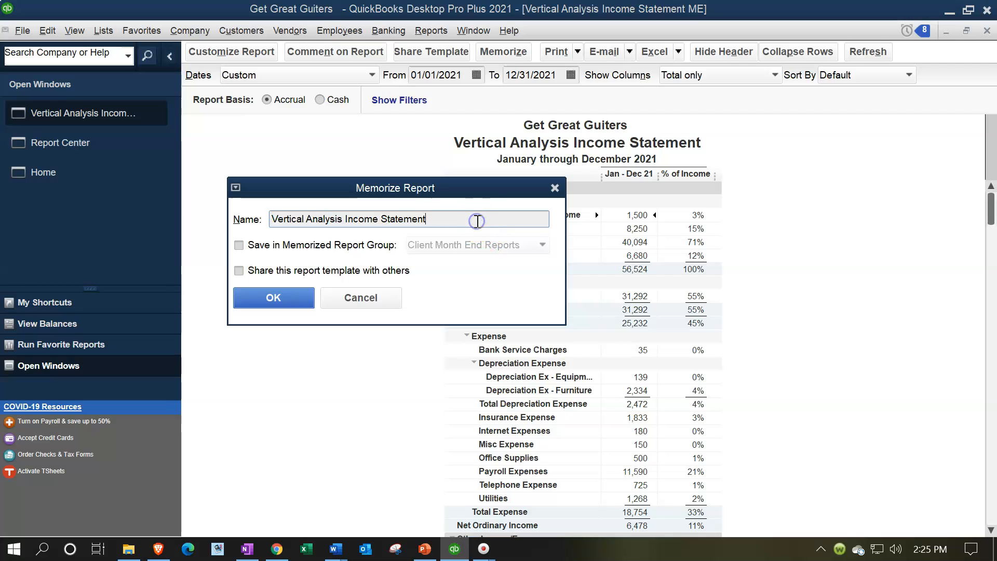
text(YE)
click(239, 245)
click(494, 249)
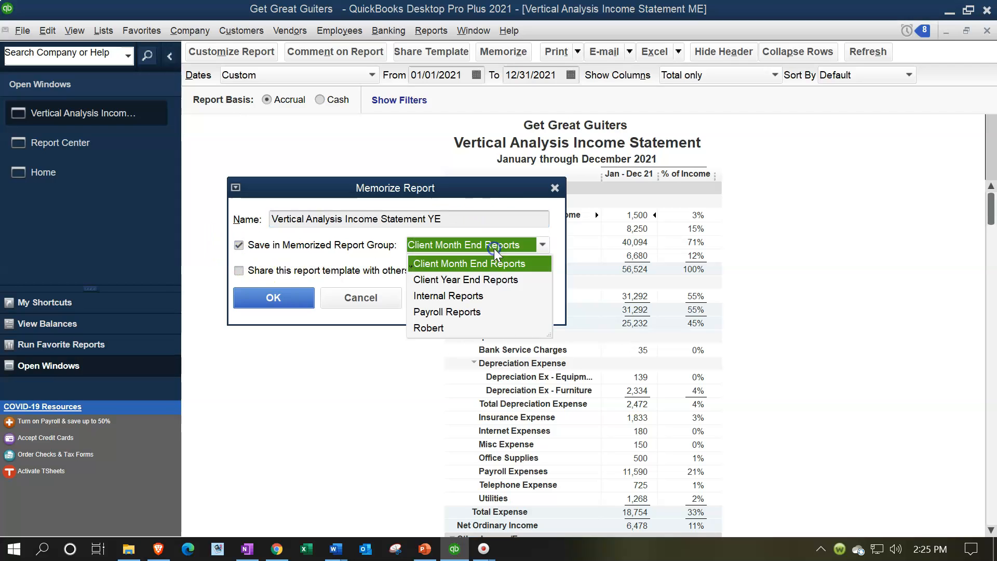
click(505, 281)
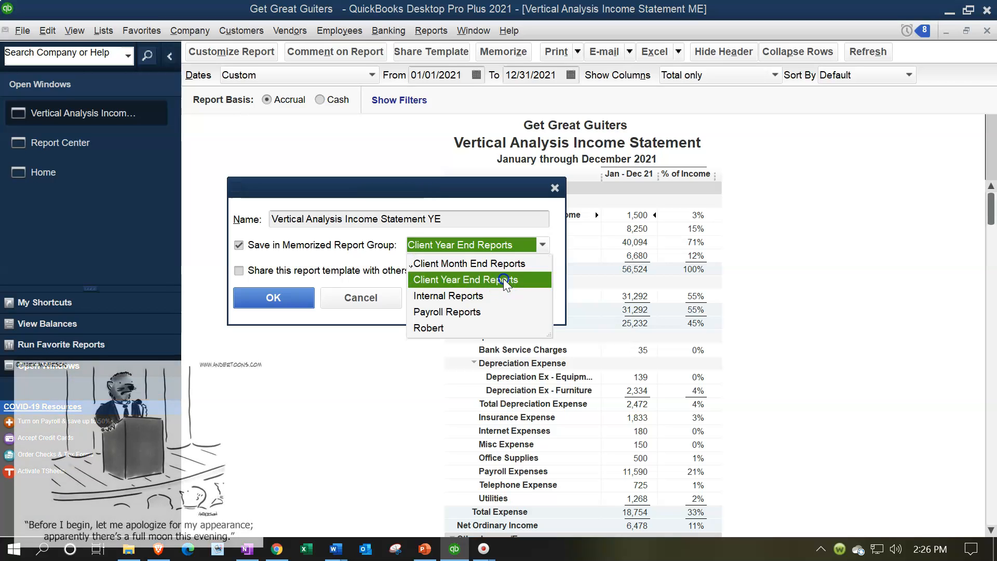
click(296, 297)
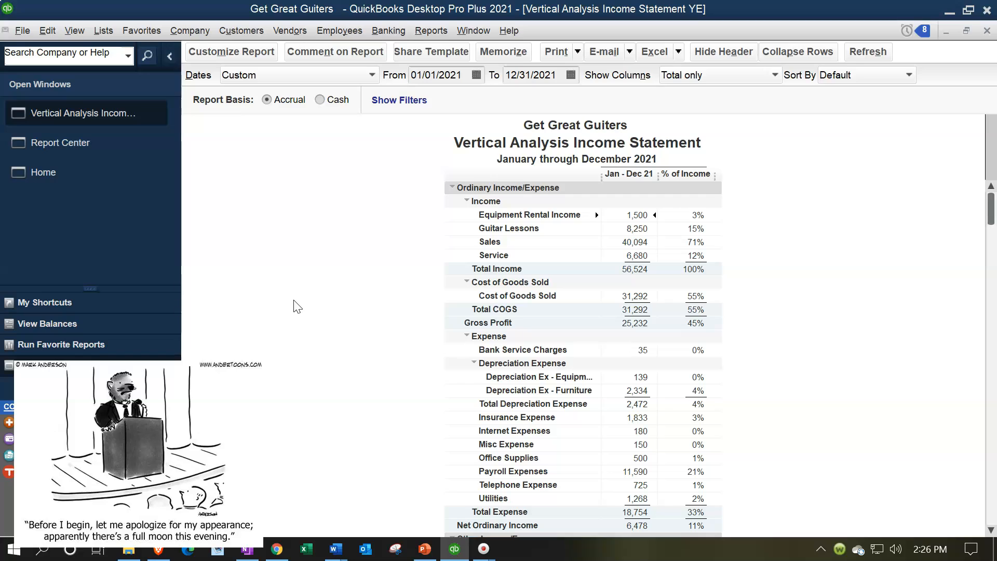
click(294, 305)
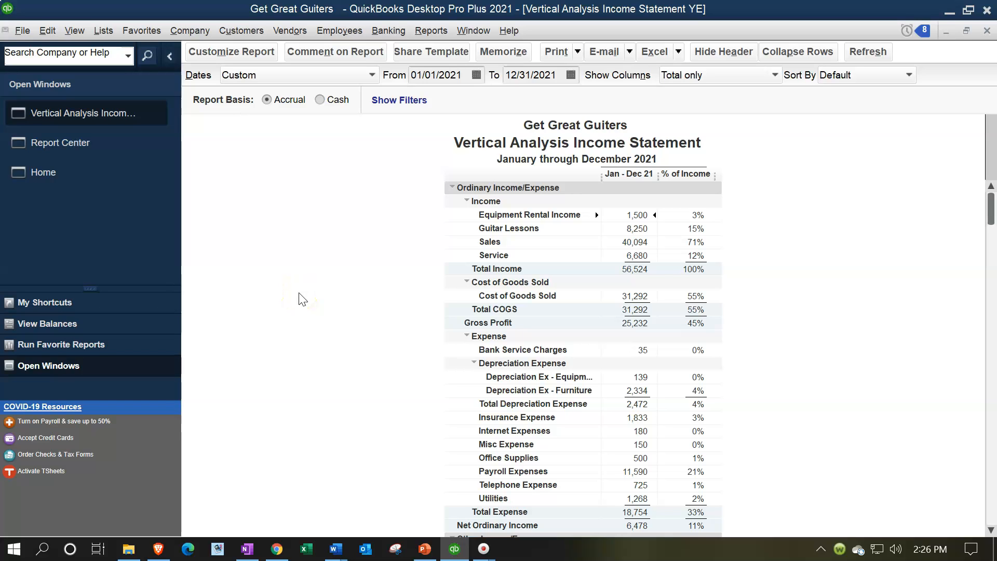
Customize the report by removing the % of Income column and setting the date range to 02/01/2021 through 02/28/2021
click(254, 55)
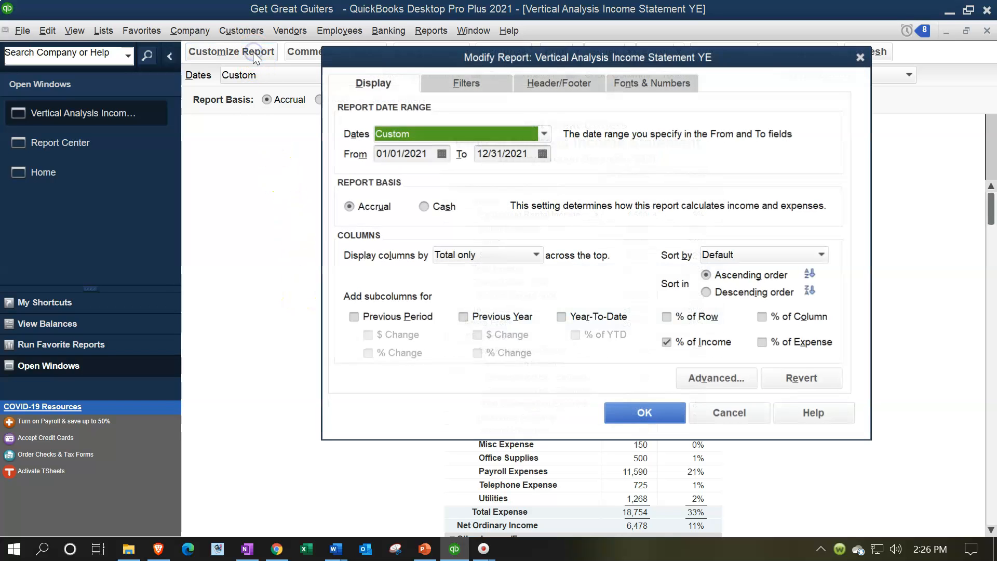
click(667, 343)
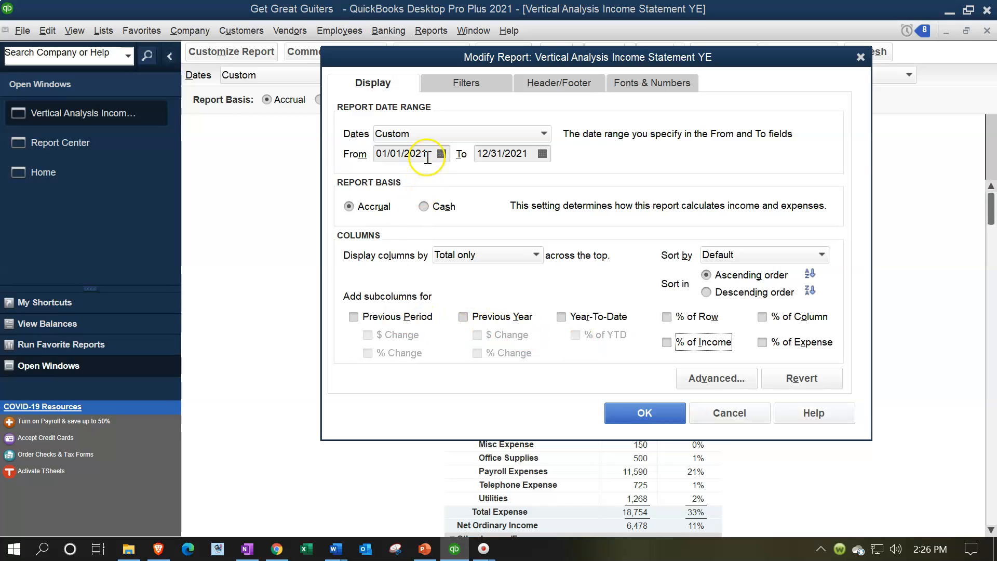
drag(427, 154, 368, 153)
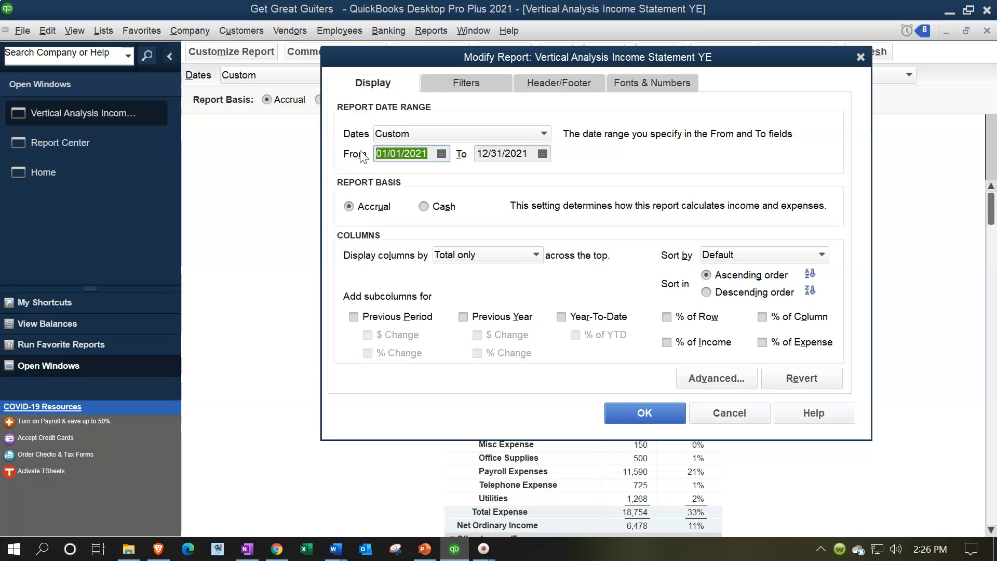
text(0)
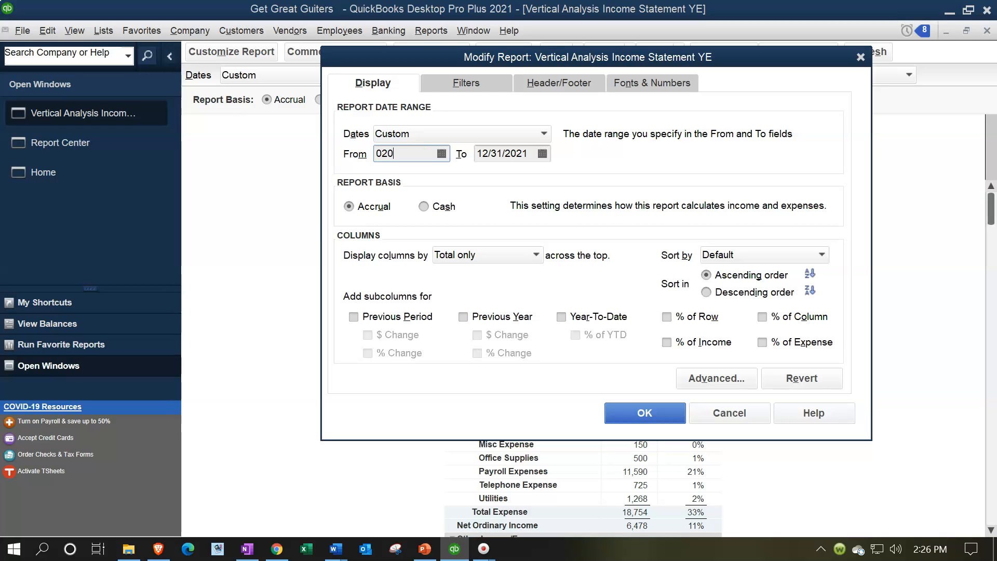
text(2/01)
key(Tab)
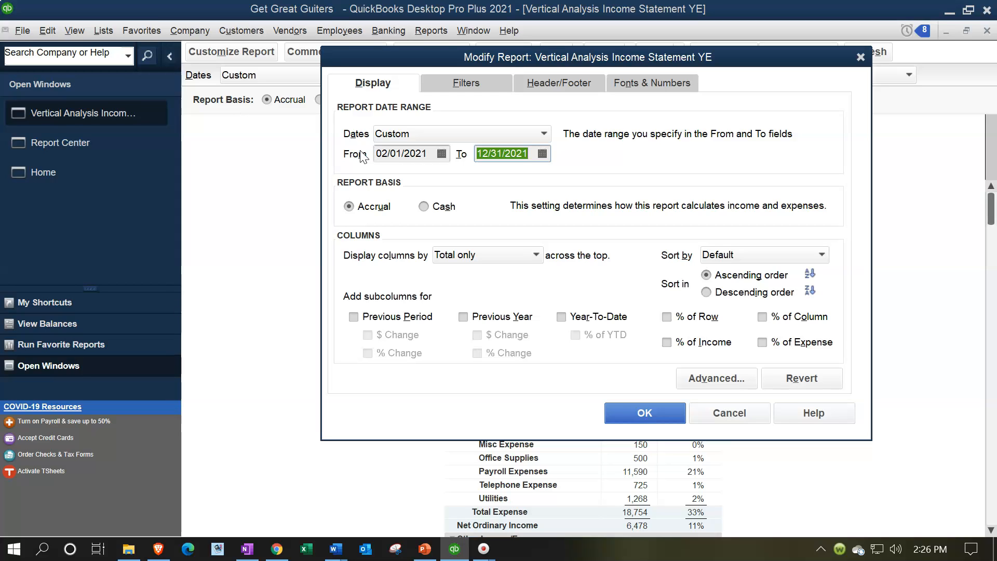
text(02)
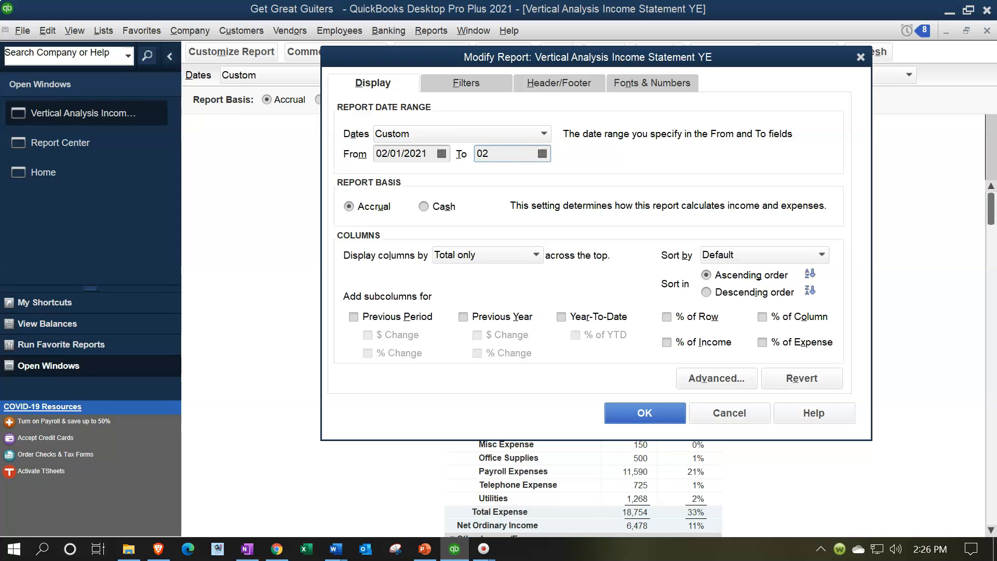
text(/28/2021)
key(Tab)
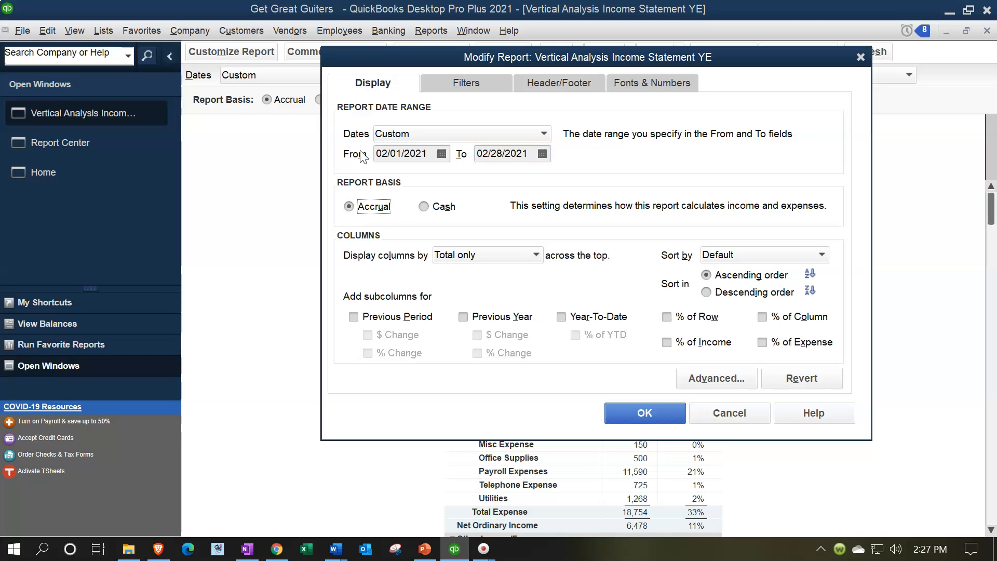
Add a Previous Period subcolumn with both $ Change and % Change to the report
click(354, 316)
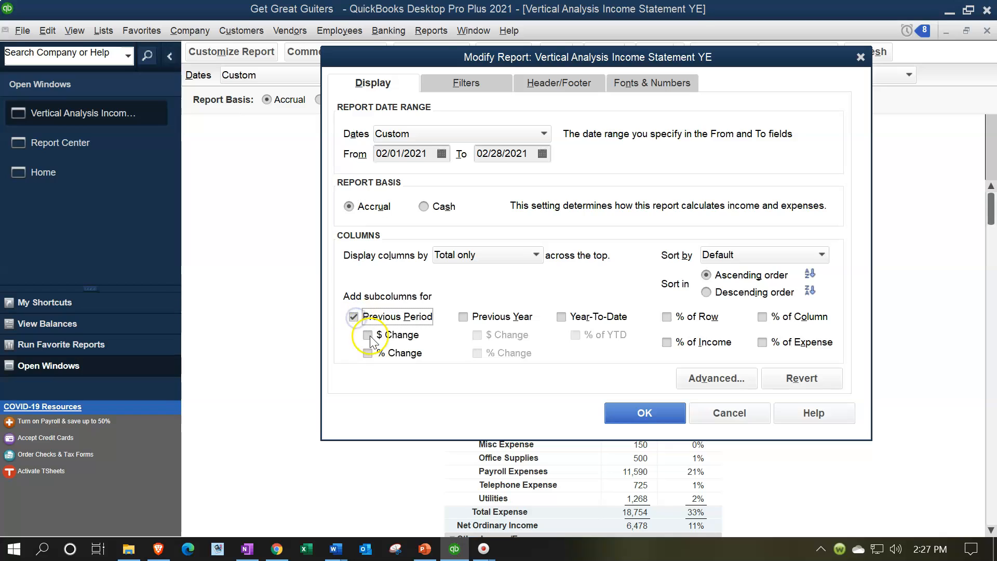
click(368, 336)
click(369, 353)
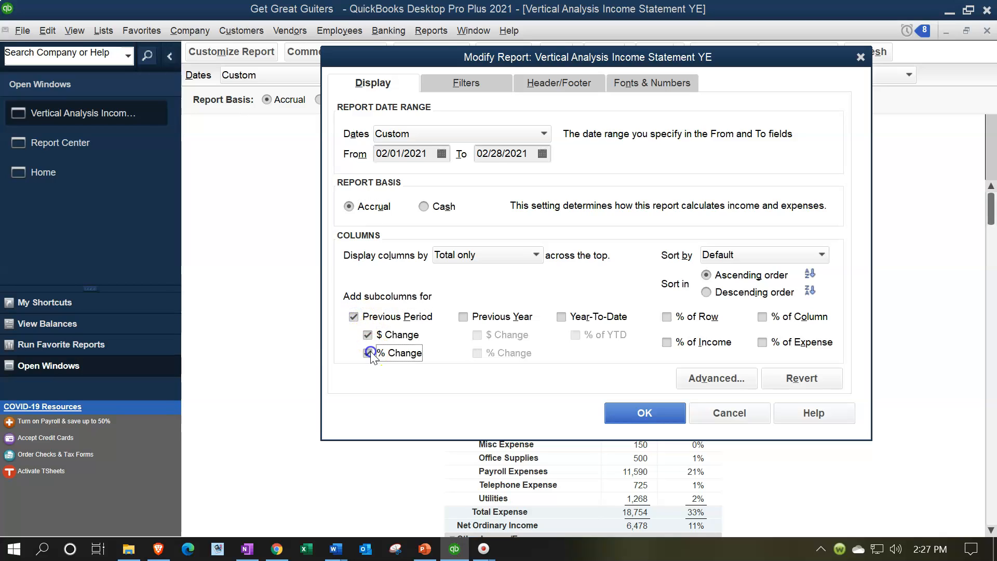
Replace "Vertical Analysis" in the report title so that it reads Compariative Income Statement
click(536, 90)
click(514, 157)
key(BackSpace)
key(BackSpace)
key(BackSpace)
key(BackSpace)
key(BackSpace)
key(BackSpace)
key(BackSpace)
key(BackSpace)
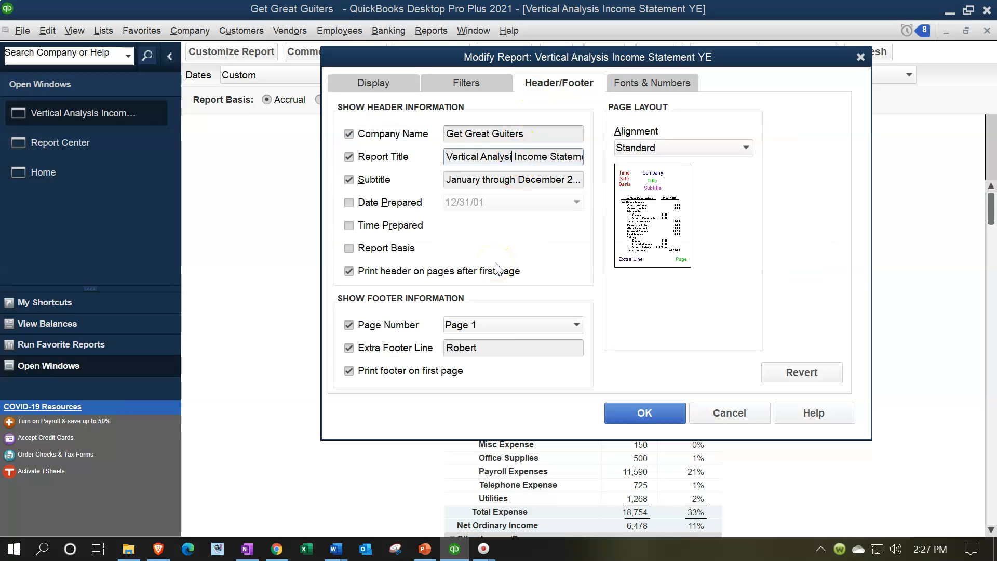
key(BackSpace)
key(BackSpace)
key(BackSpace)
key(BackSpace)
key(BackSpace)
key(BackSpace)
key(BackSpace)
key(BackSpace)
text(C)
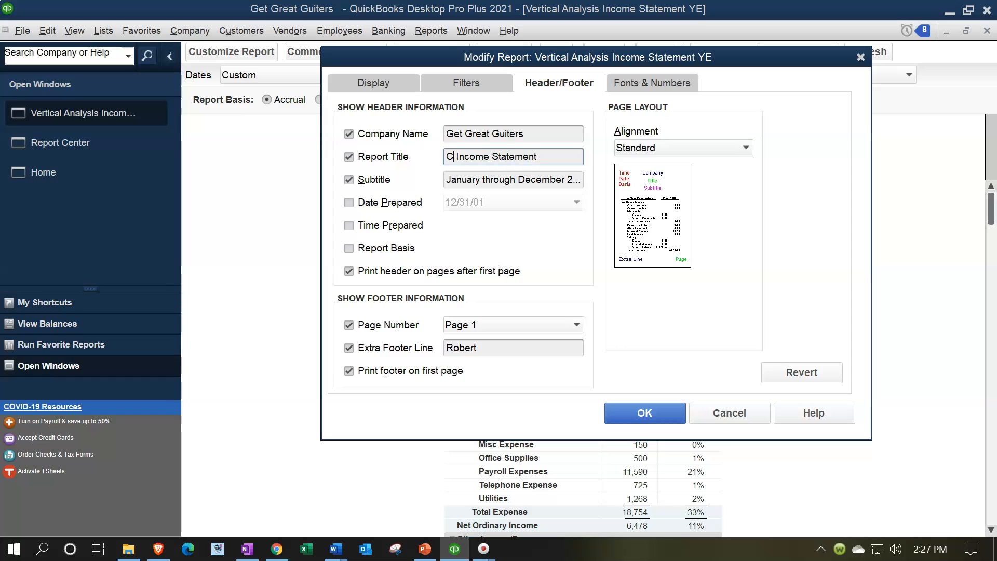
text(ompariative)
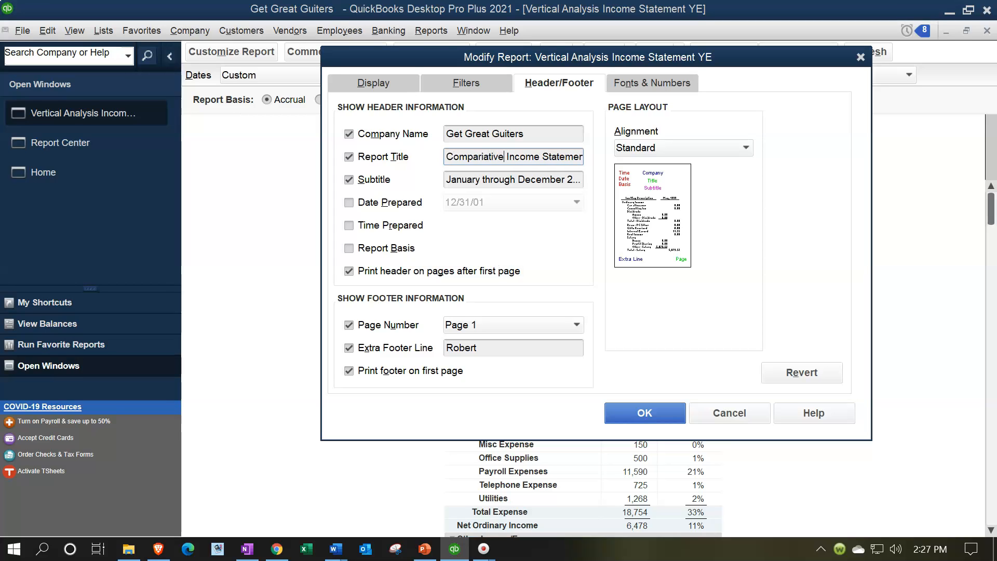
Hide the report's subtitle, apply the customization, and look over the comparative report
drag(537, 58, 537, 105)
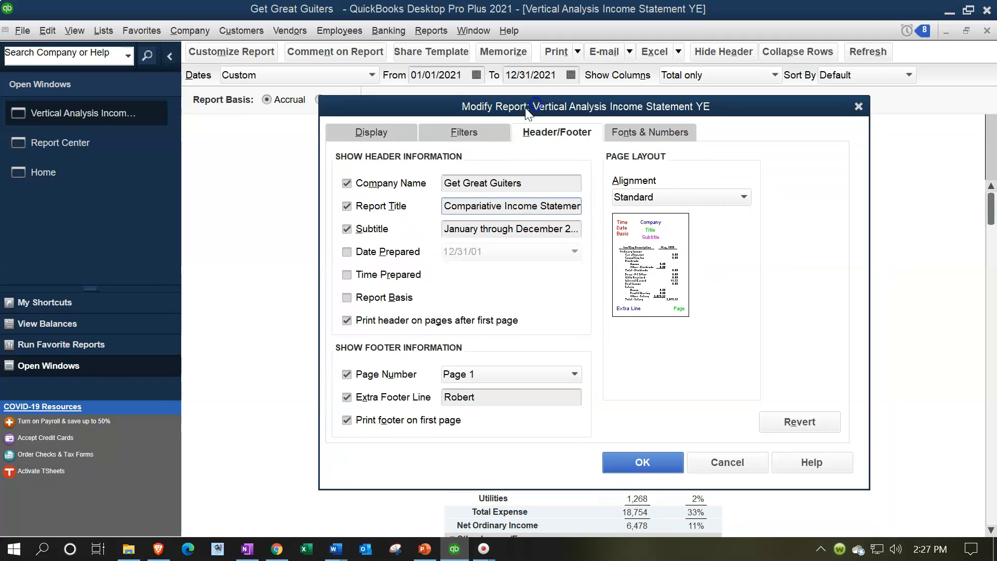
click(347, 229)
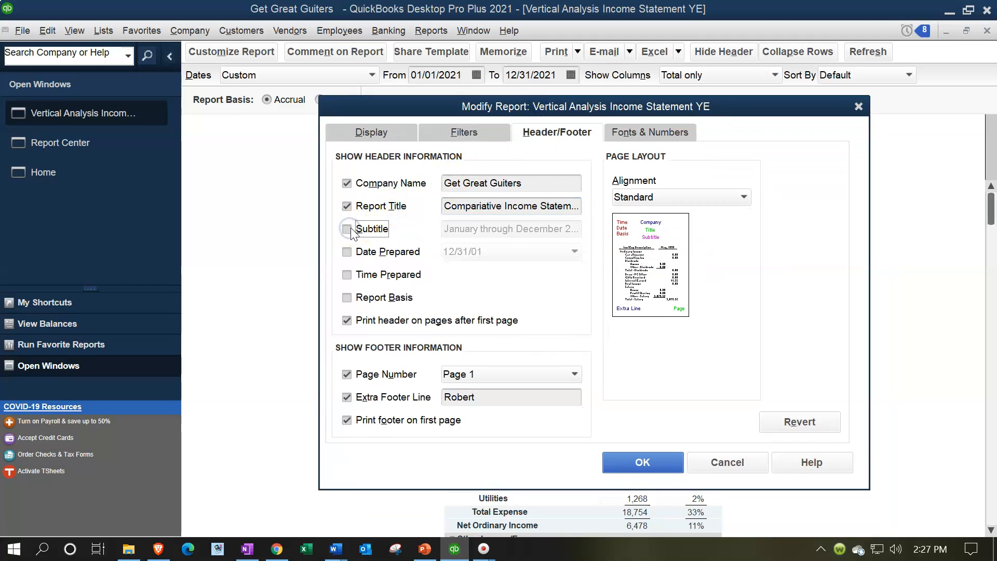
click(642, 463)
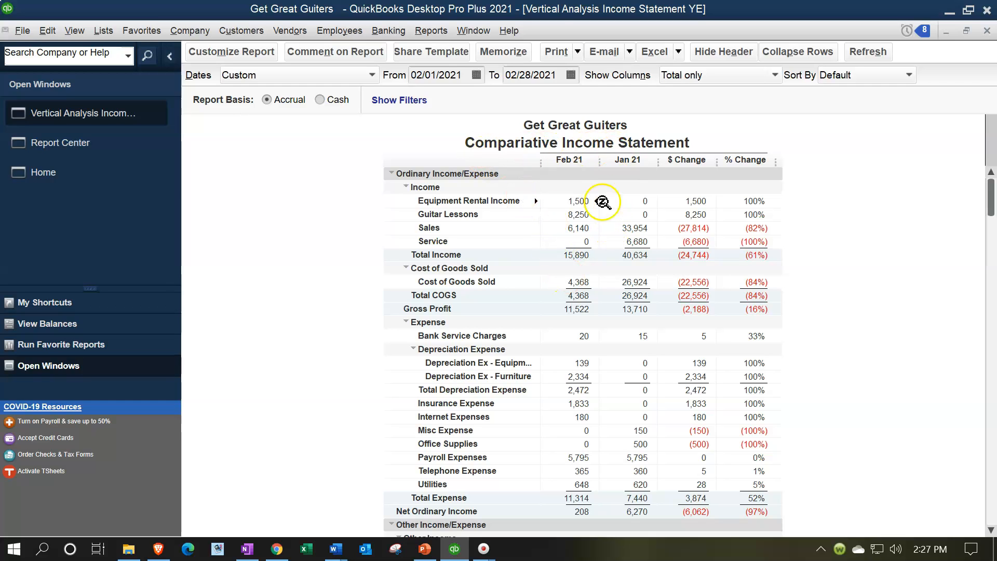
scroll(647, 187, down, 3)
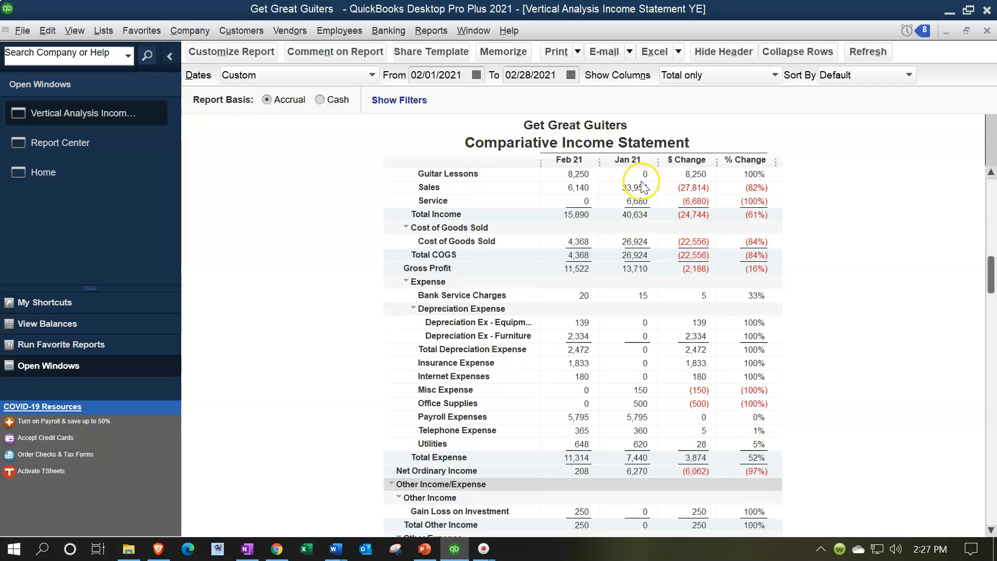
scroll(647, 187, up, 3)
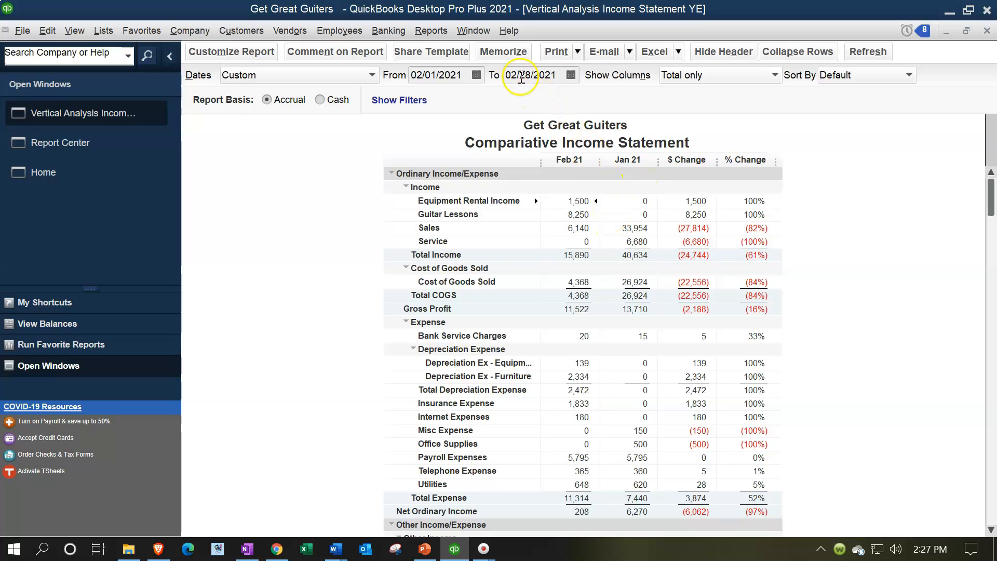
Memorize the report as a new one named Compariative Income Statement ME in the Client Month End Reports group
click(504, 52)
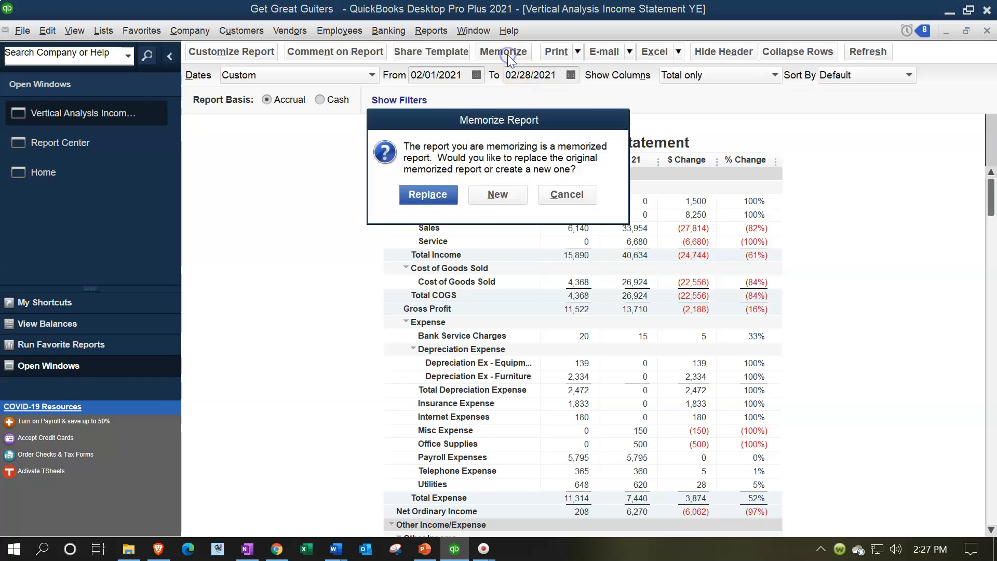
click(484, 197)
click(478, 214)
text(ME)
click(234, 241)
click(495, 242)
click(494, 242)
click(282, 295)
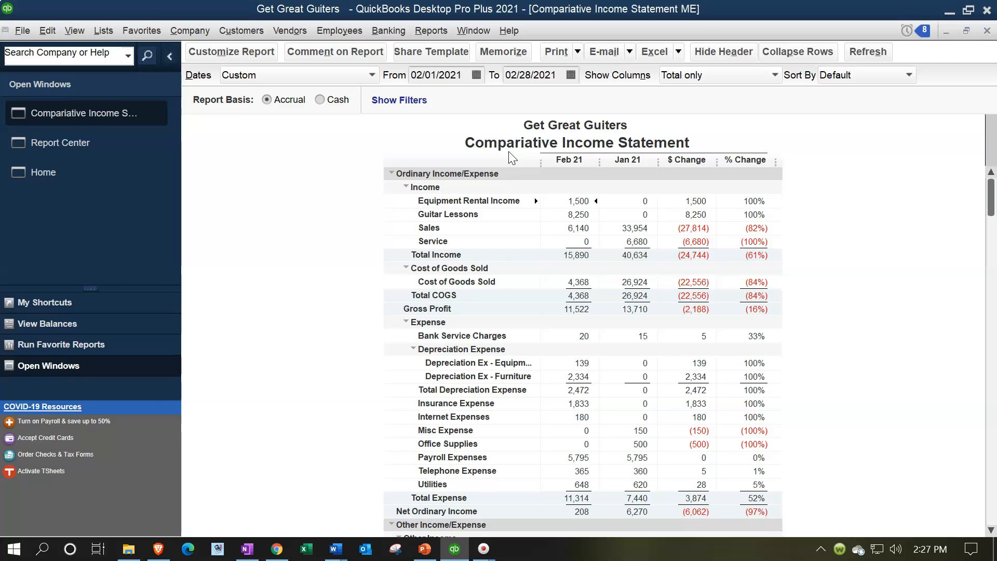
Open the Profit & Loss Prev Year Comparison report and set its dates to 01/01/2021 through 12/31/2021
click(445, 33)
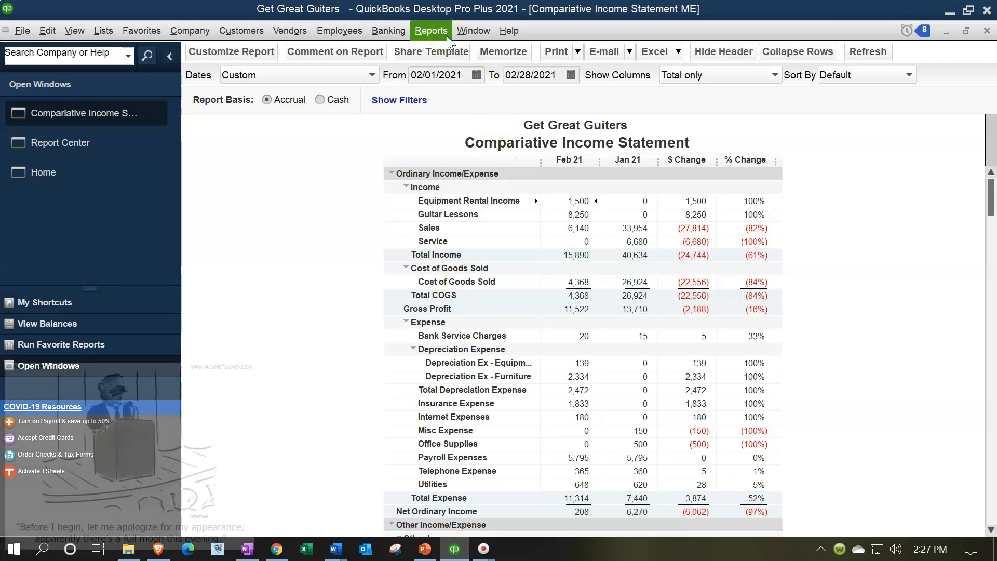
click(447, 32)
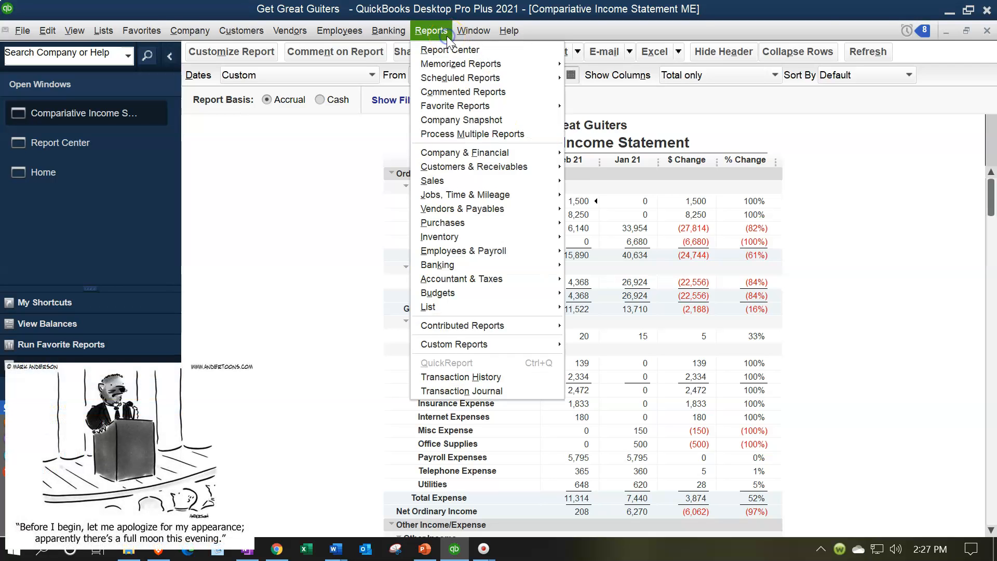
click(490, 151)
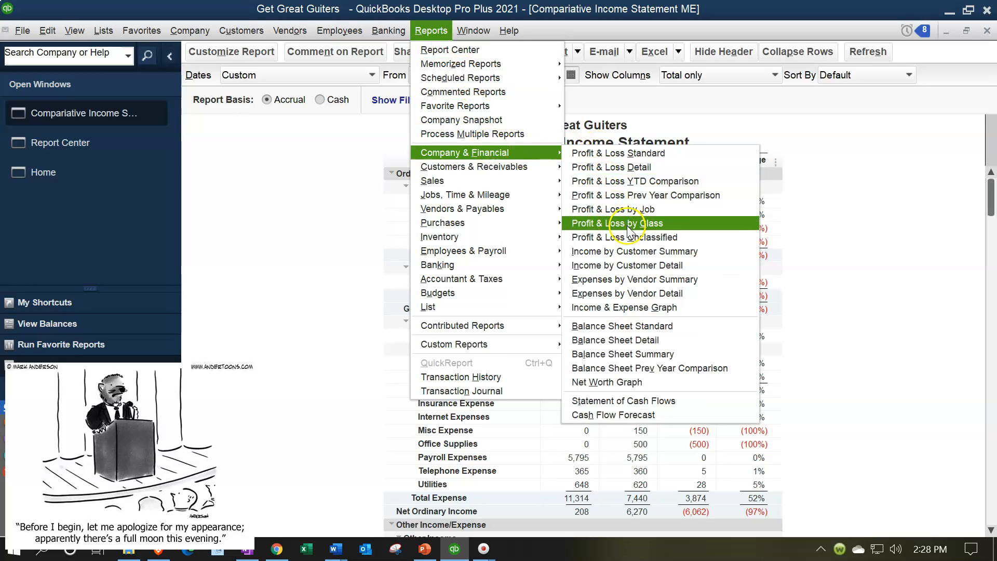
click(670, 198)
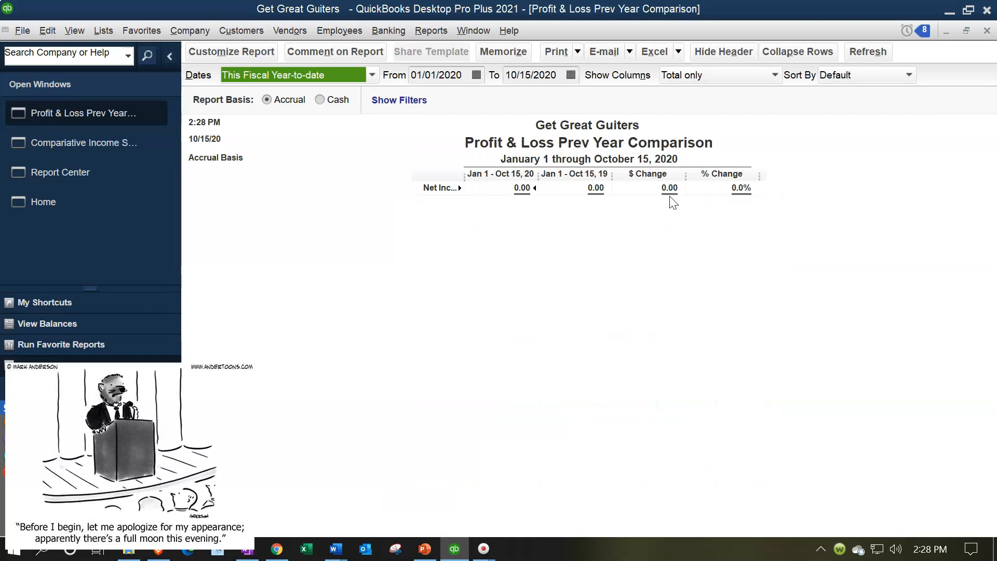
key(Tab)
text(010121)
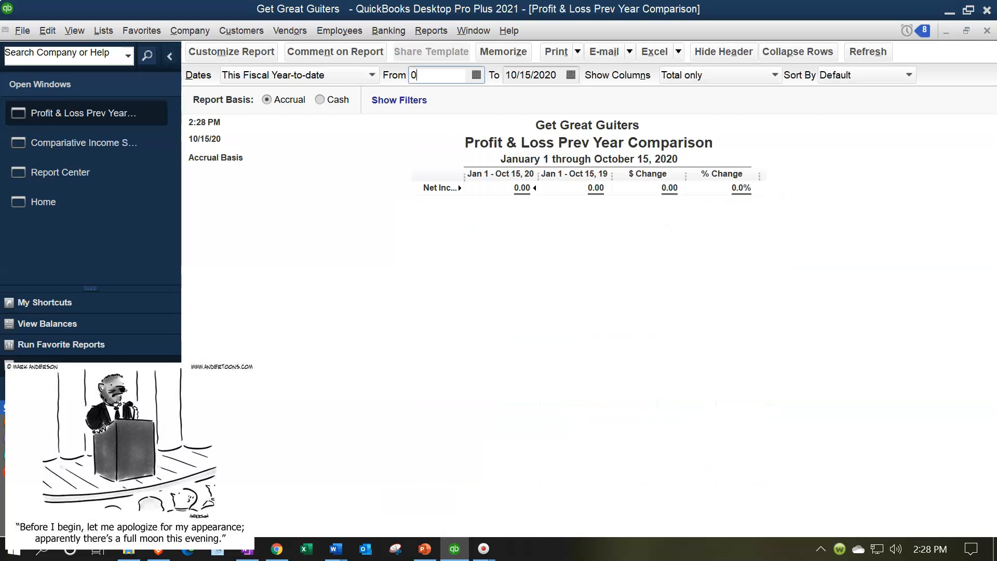
key(Tab)
text(12/31/2021)
key(Tab)
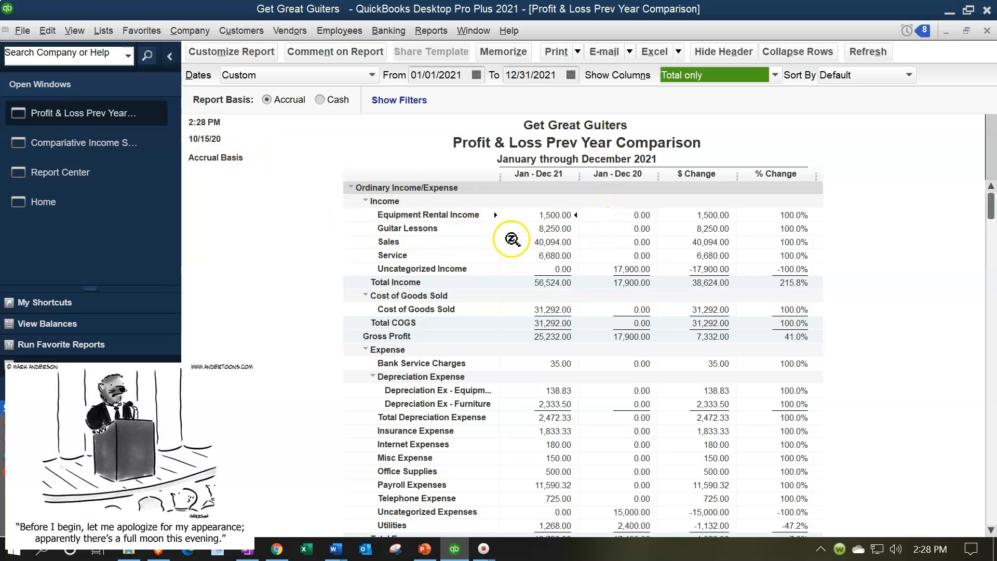
Customize the report header so that the report title reads Income Statement Year Comparison
click(226, 52)
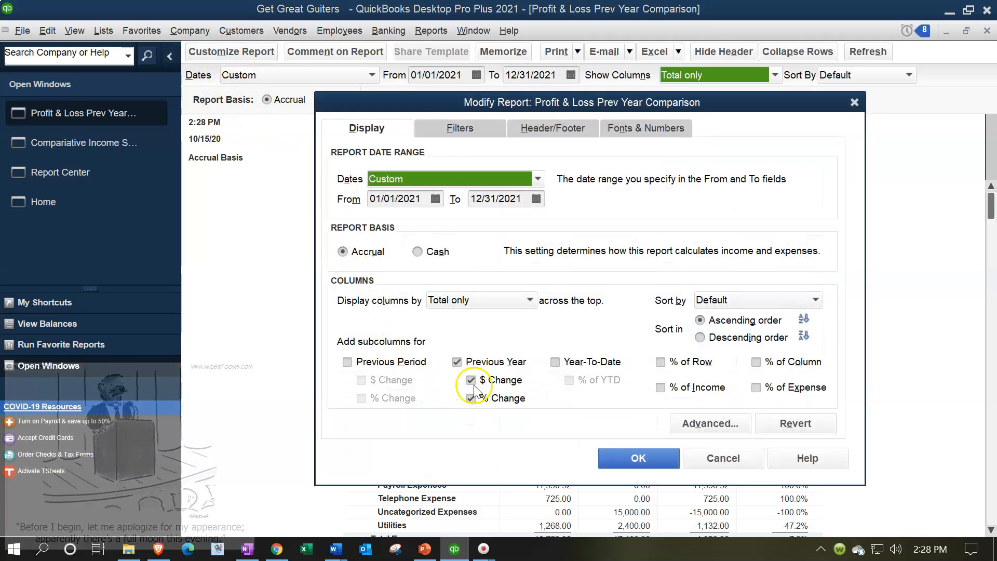
click(537, 128)
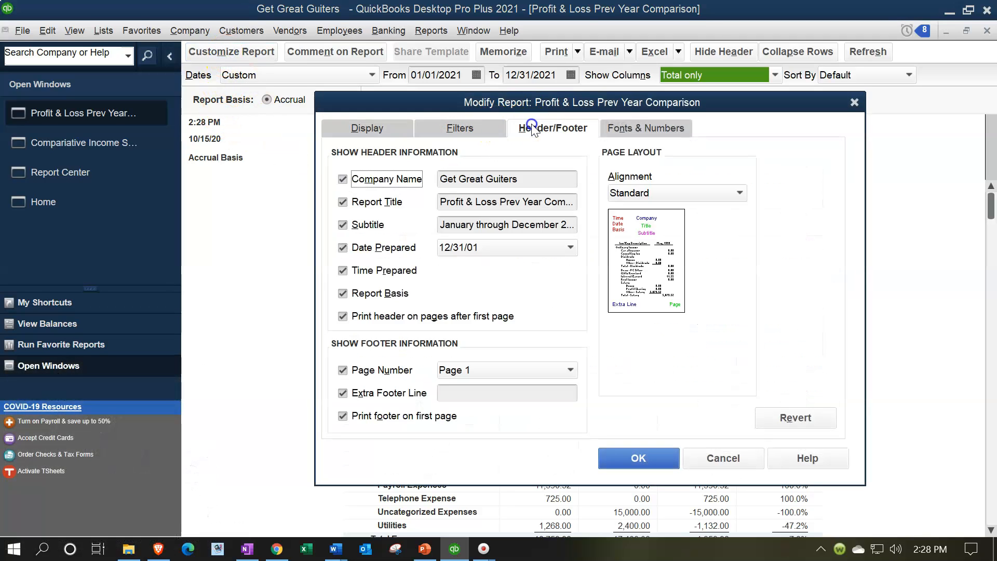
click(520, 202)
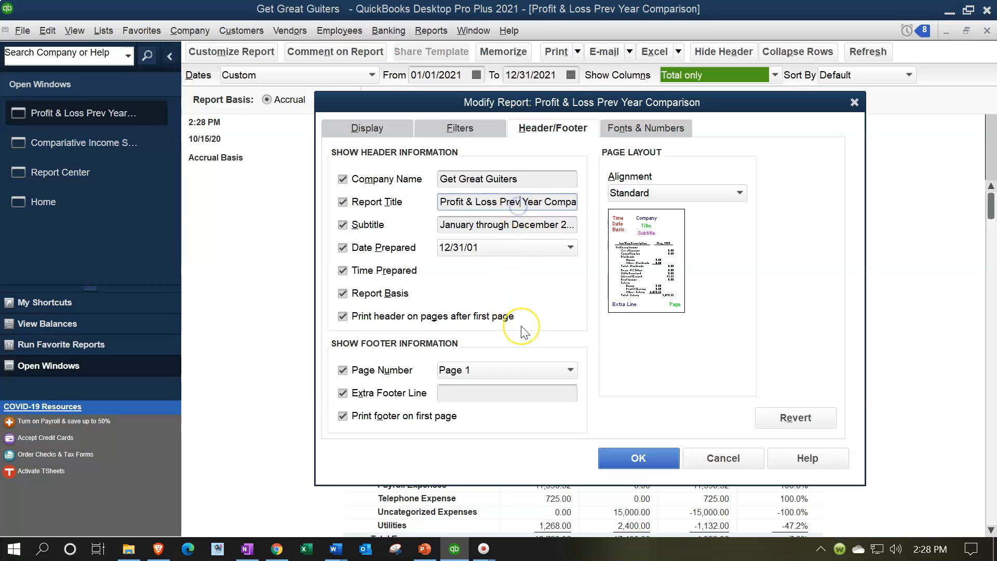
key(BackSpace)
key(BackSpace)
key(BackSpace)
key(BackSpace)
key(BackSpace)
key(BackSpace)
key(BackSpace)
key(BackSpace)
key(BackSpace)
key(BackSpace)
key(BackSpace)
key(BackSpace)
key(BackSpace)
key(BackSpace)
key(BackSpace)
key(BackSpace)
key(BackSpace)
key(BackSpace)
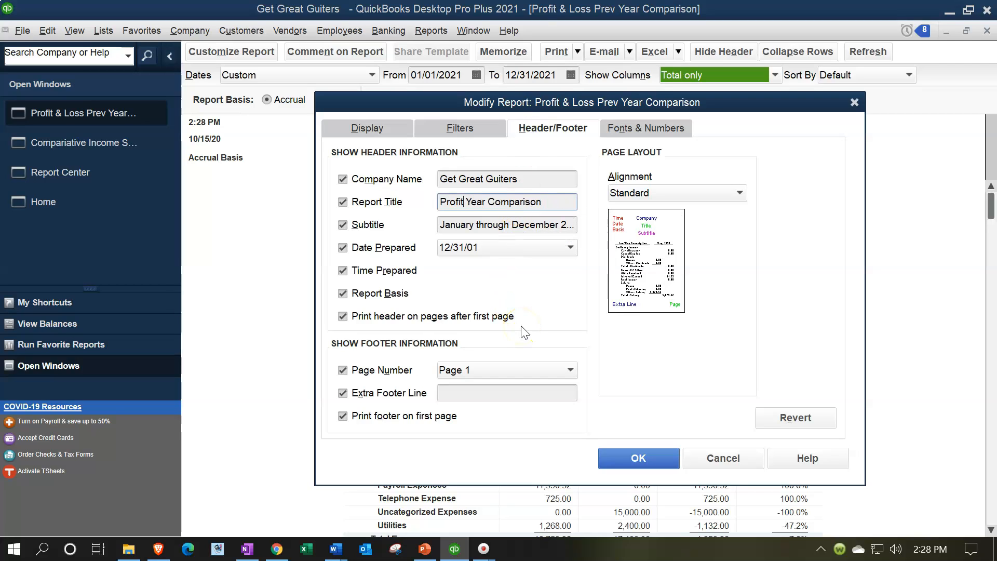
text(Income St)
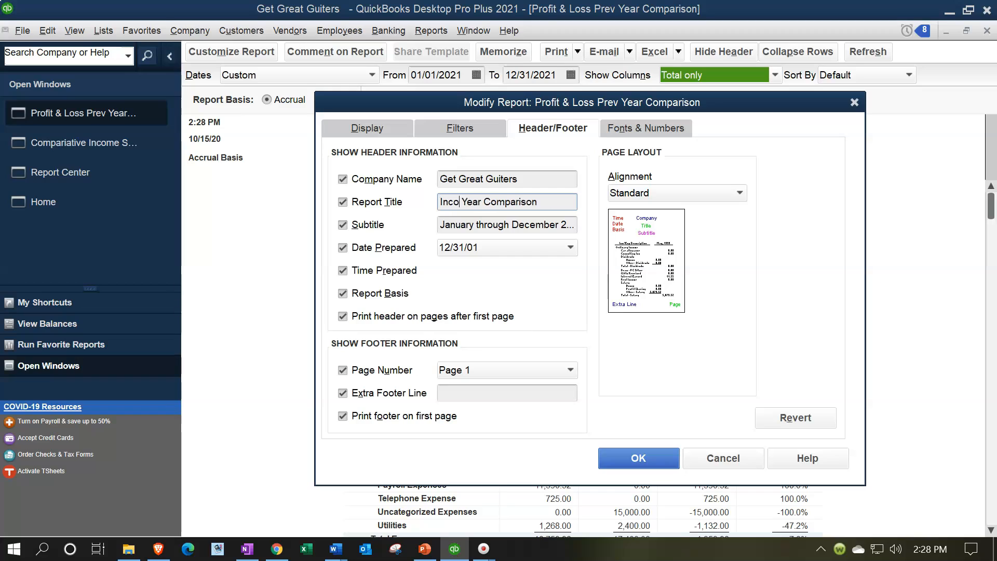
text(atement)
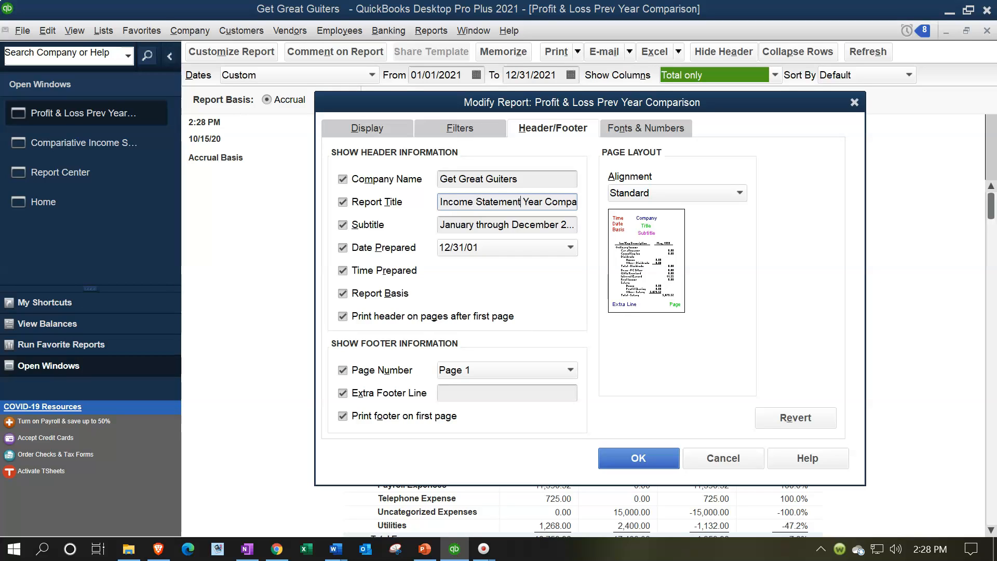
Hide the date prepared, time prepared and report basis, and enter the preparer's name as the extra footer line
click(343, 247)
click(344, 271)
click(342, 294)
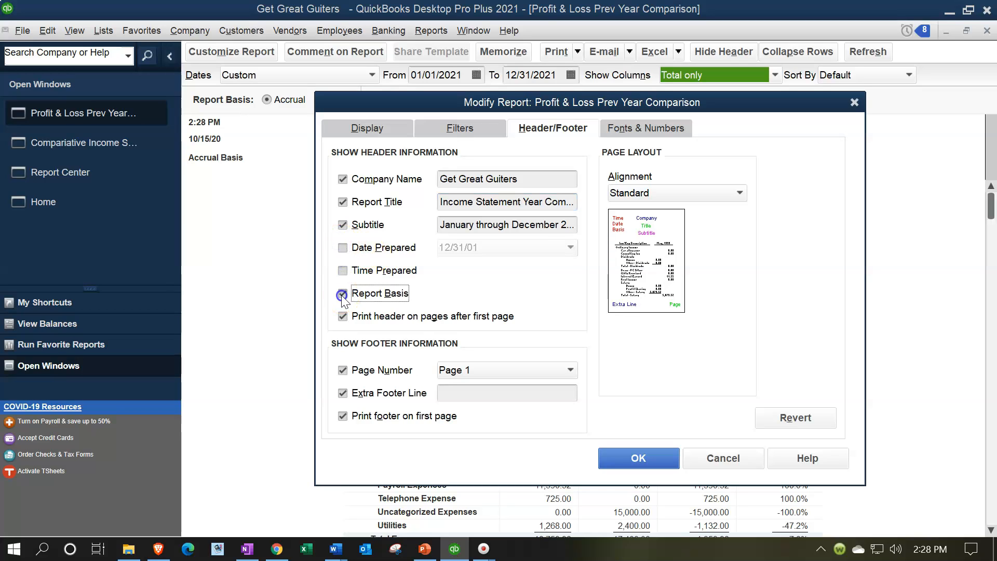
click(496, 397)
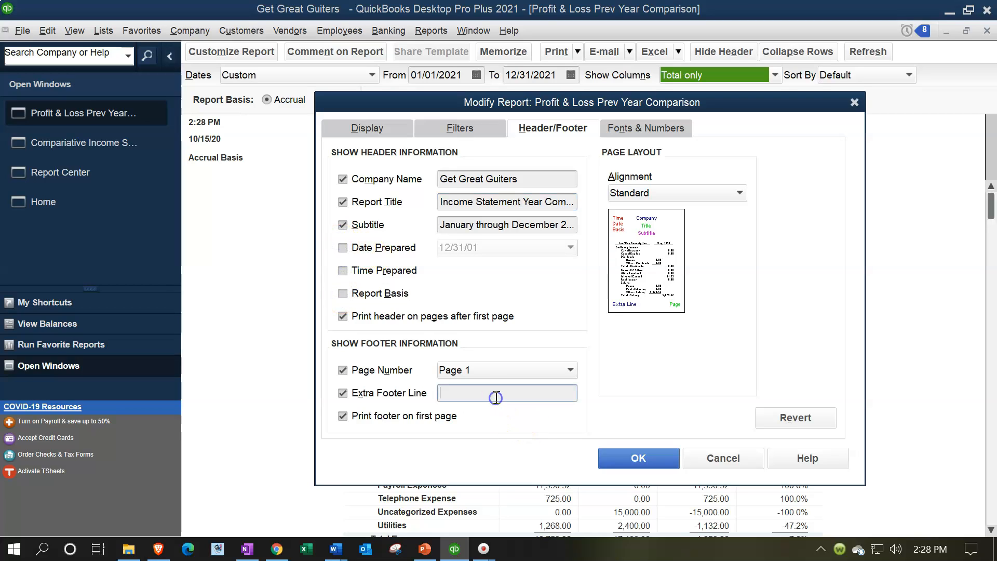
text(Robert)
Show negative numbers in parentheses and bright red, show all numbers without cents, and apply the customization
click(644, 130)
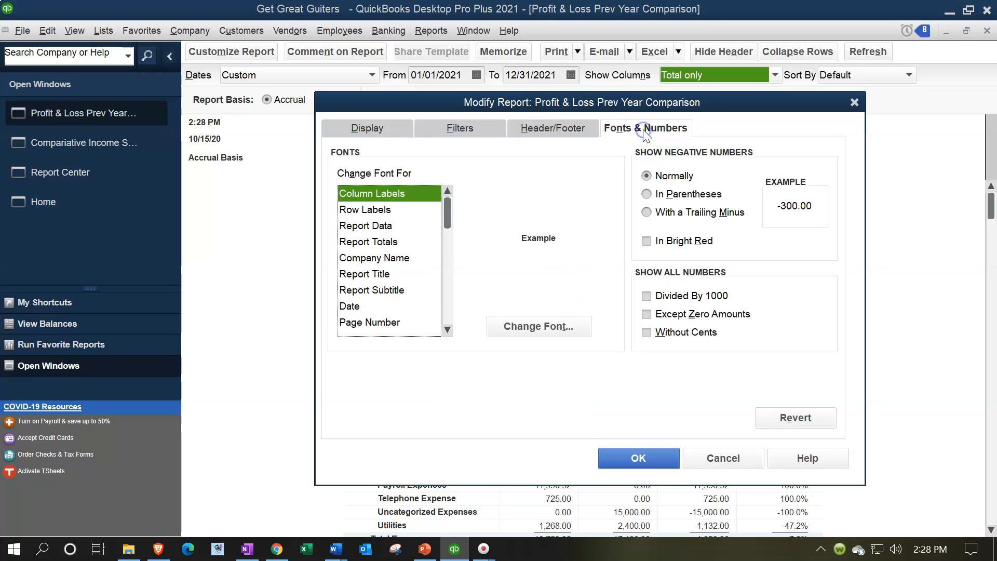
click(648, 199)
click(646, 241)
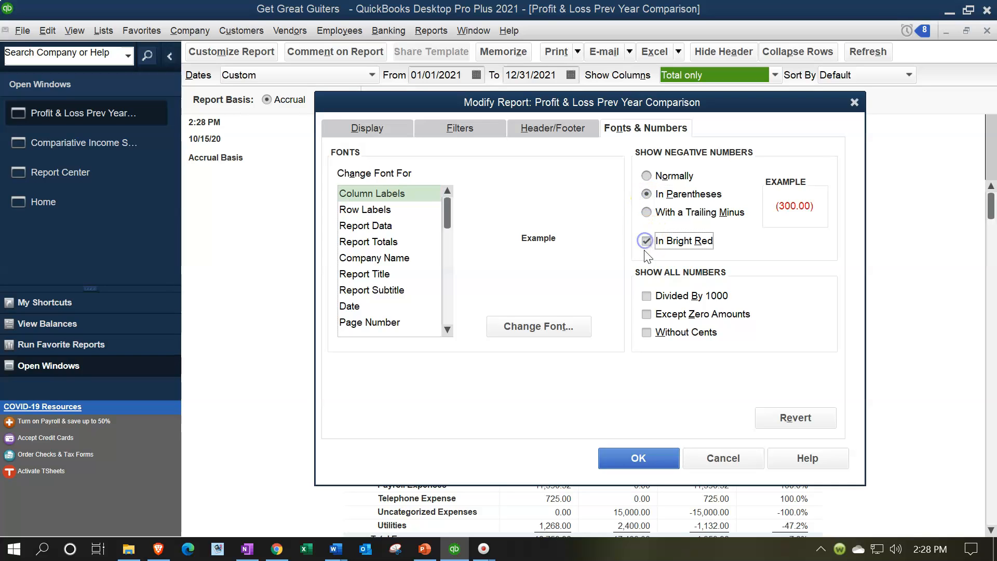
click(648, 335)
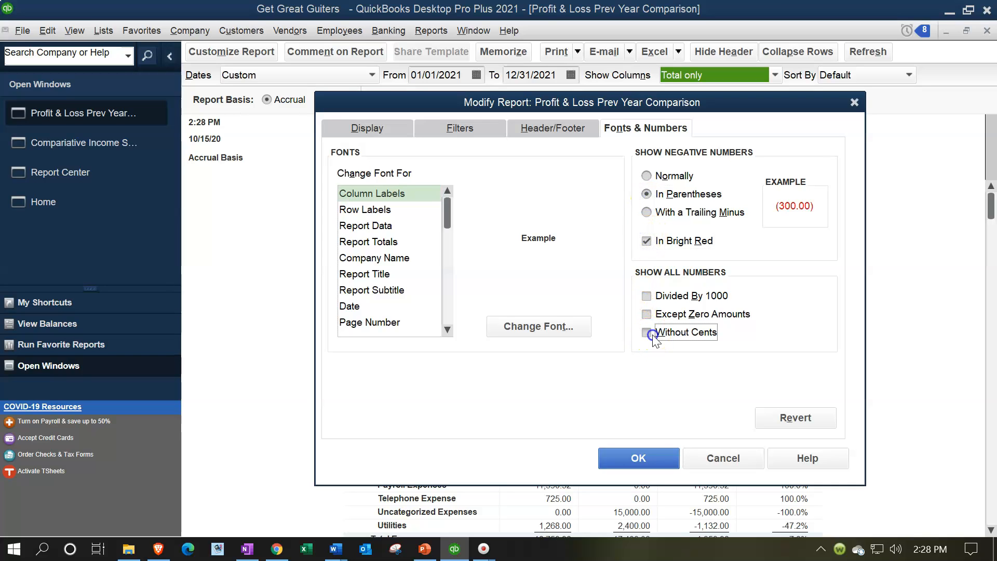
click(640, 457)
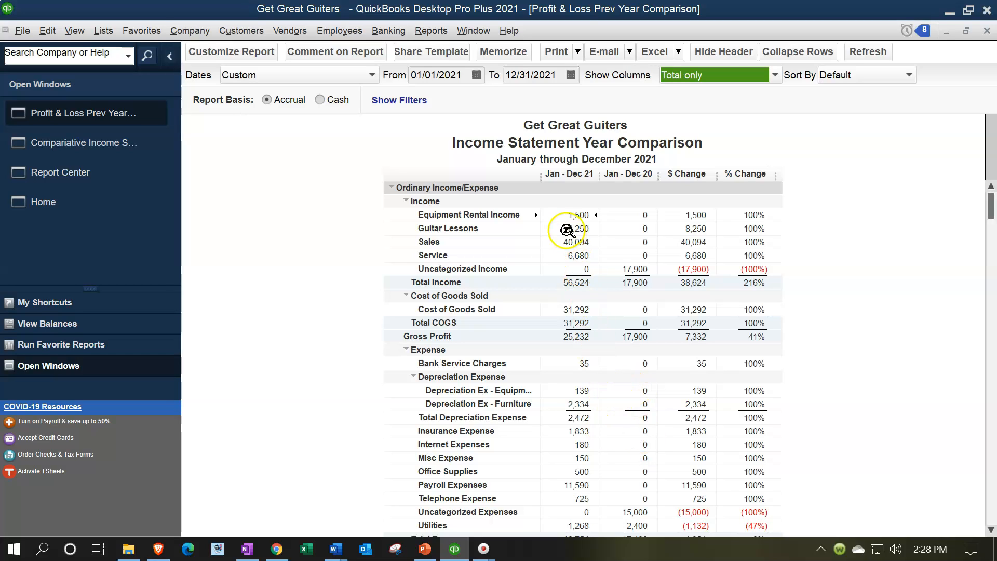
Memorize the report as Income Statement Year Comparison YE in the Client Year End Reports group
click(501, 52)
click(444, 208)
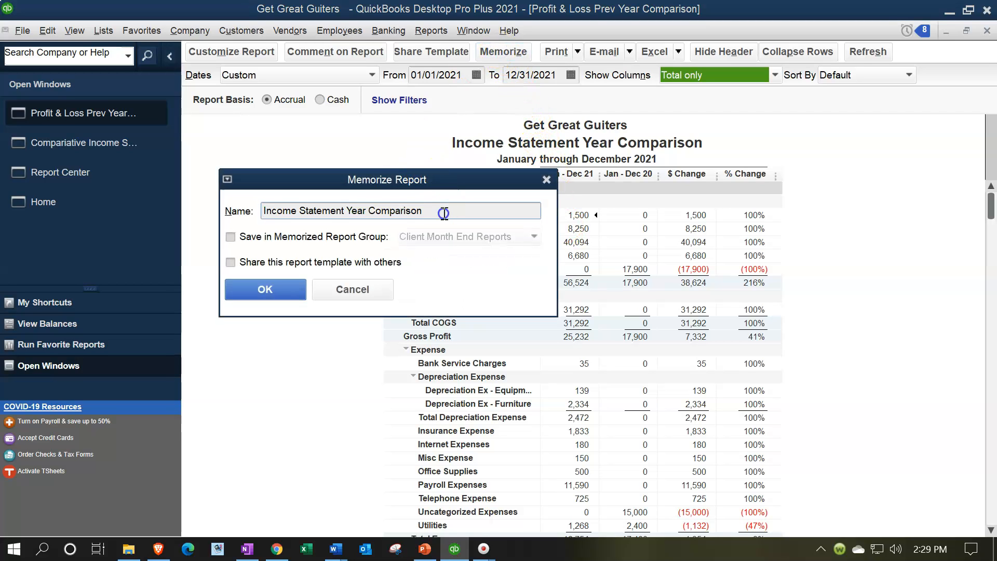
text(YE)
click(230, 237)
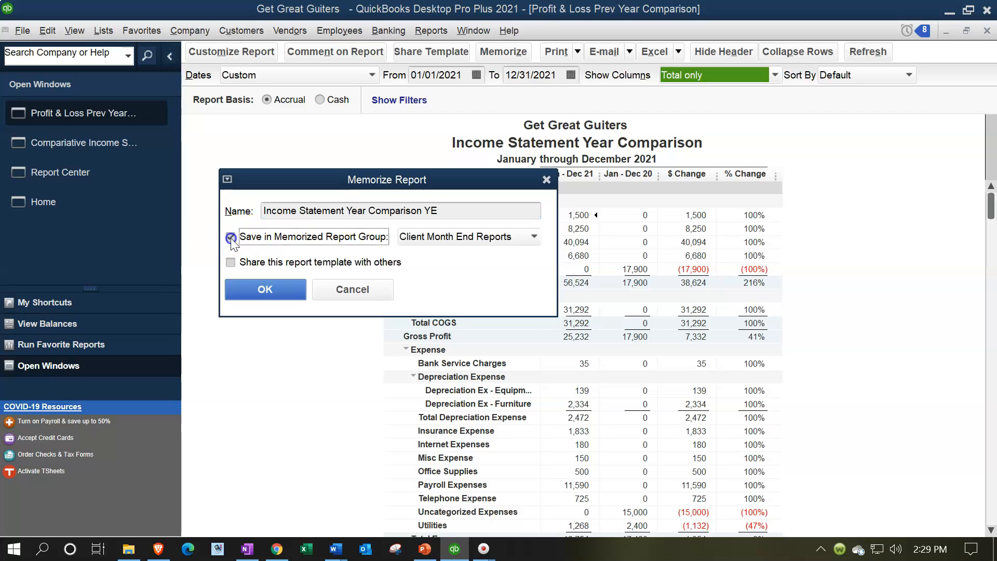
click(528, 236)
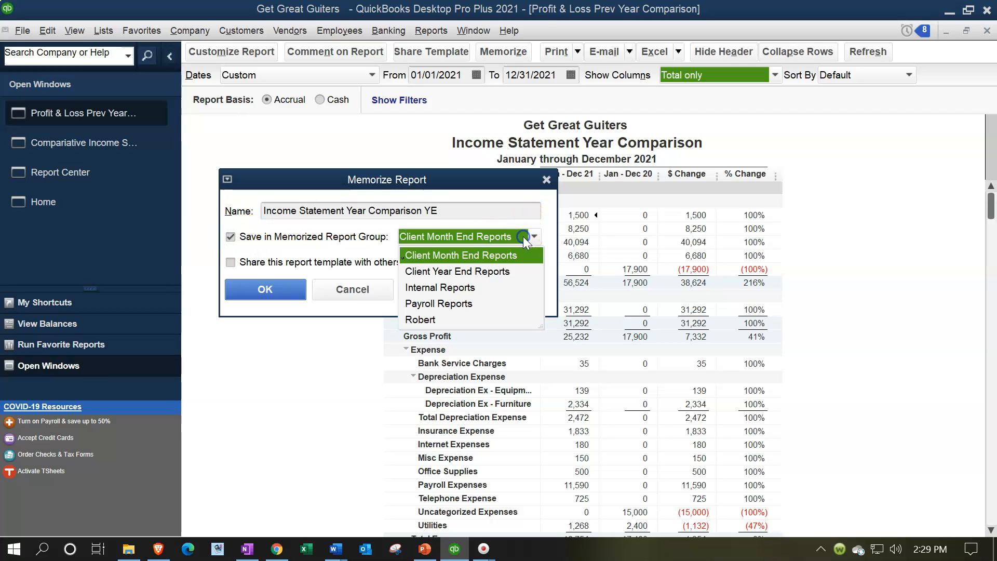
click(482, 271)
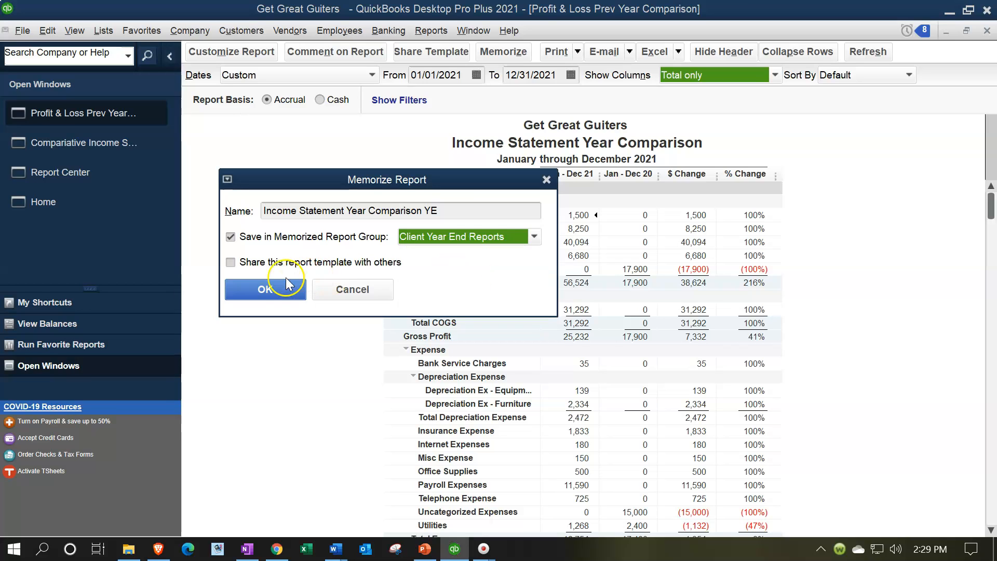
click(272, 290)
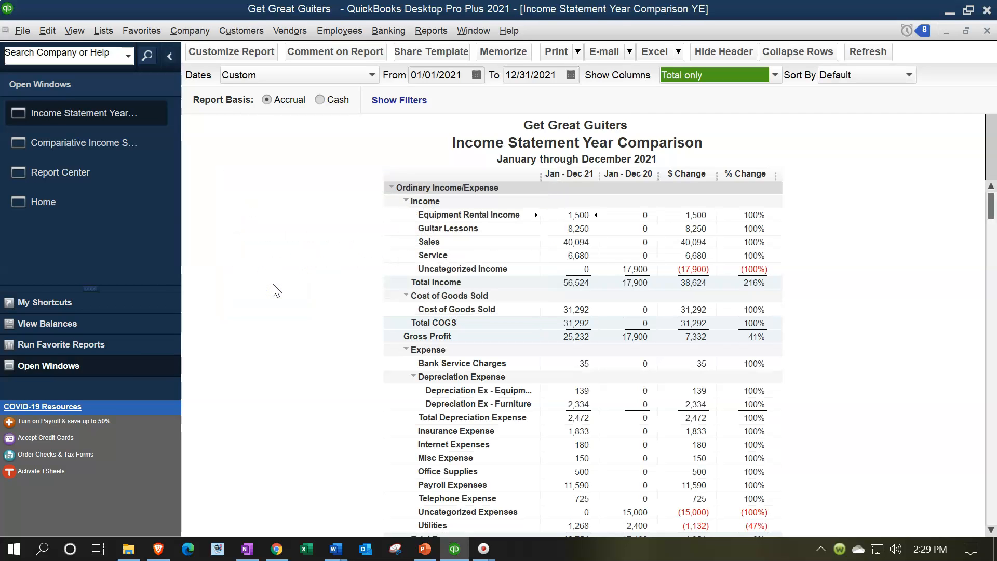
Return to the Report Center and look through the memorized reports in the Client Month End Reports group
click(80, 175)
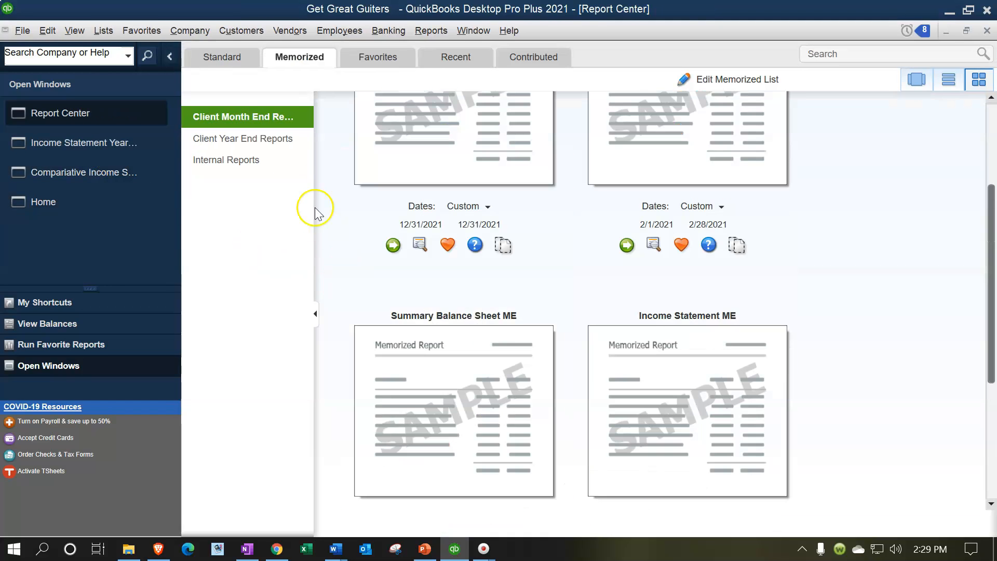
click(240, 118)
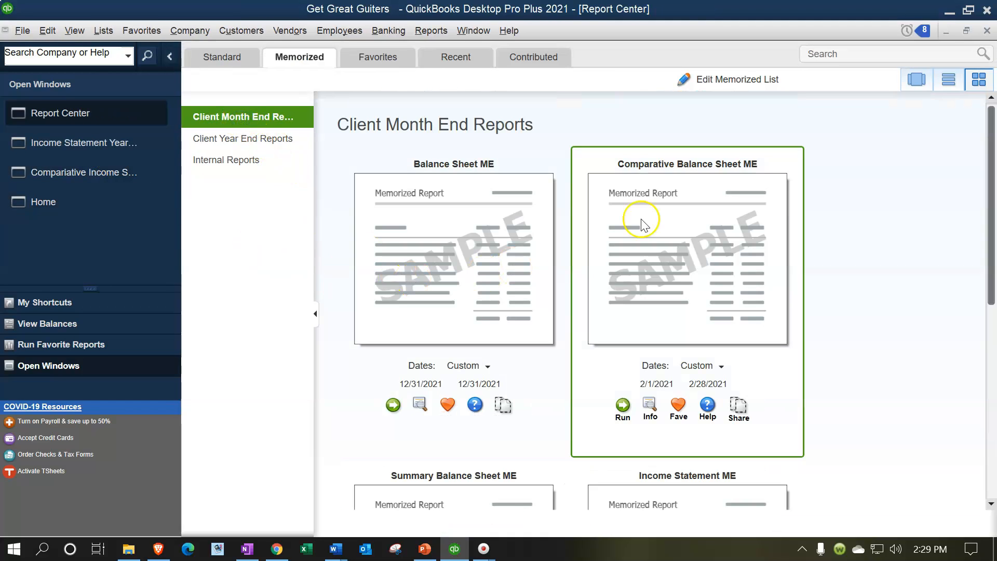
scroll(641, 217, down, 3)
scroll(641, 217, down, 4)
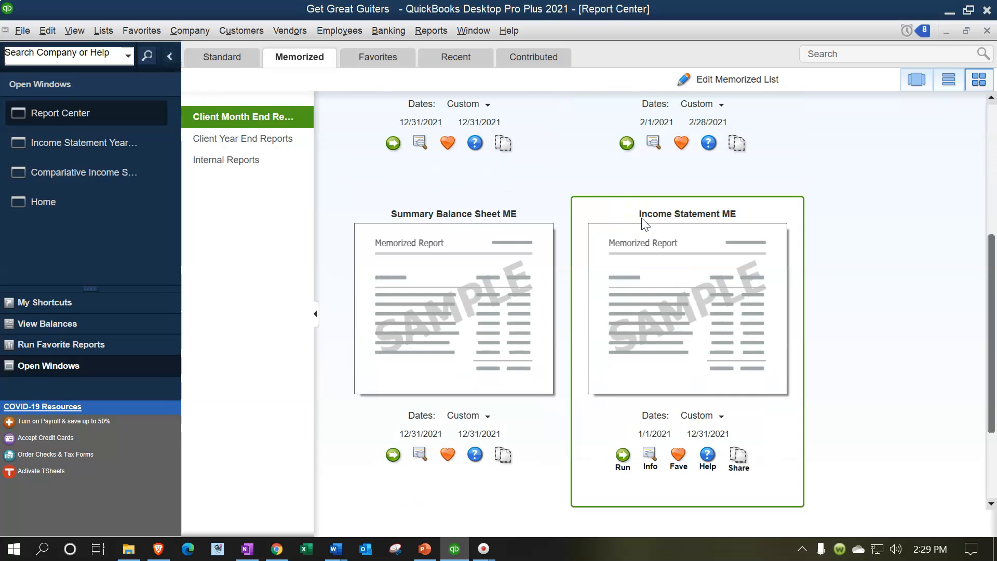
scroll(665, 314, down, 3)
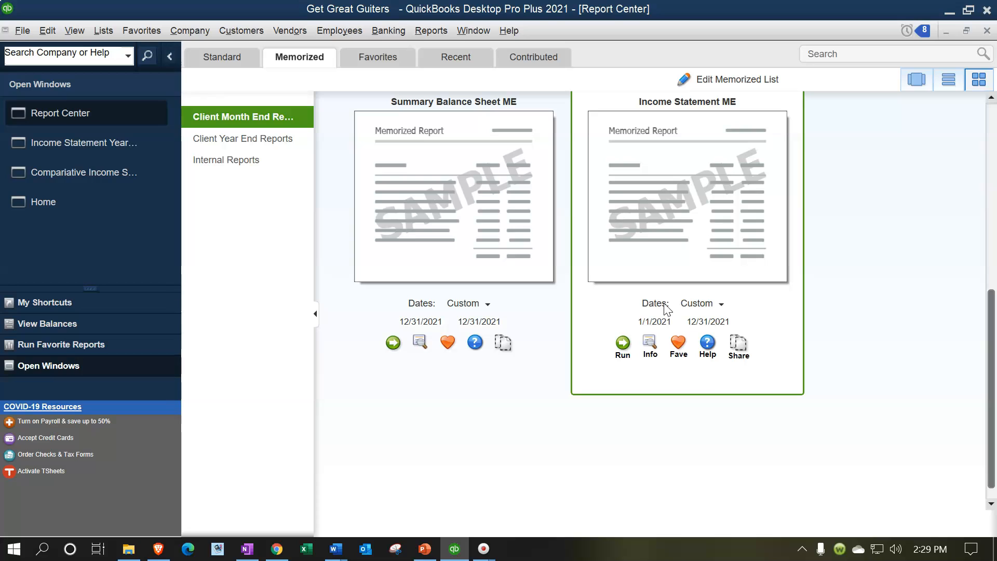
scroll(667, 310, down, 1)
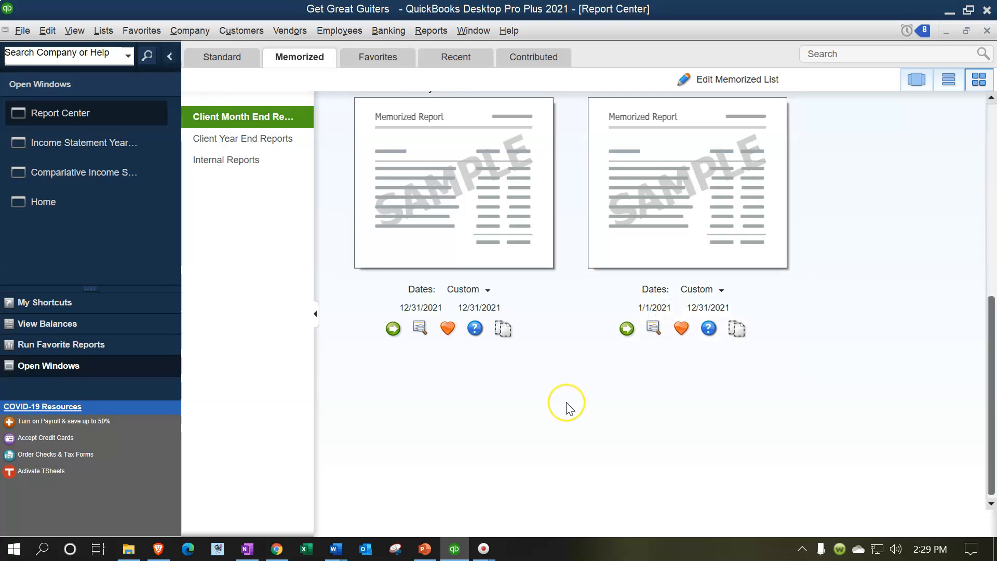
scroll(568, 406, down, 2)
scroll(567, 408, up, 3)
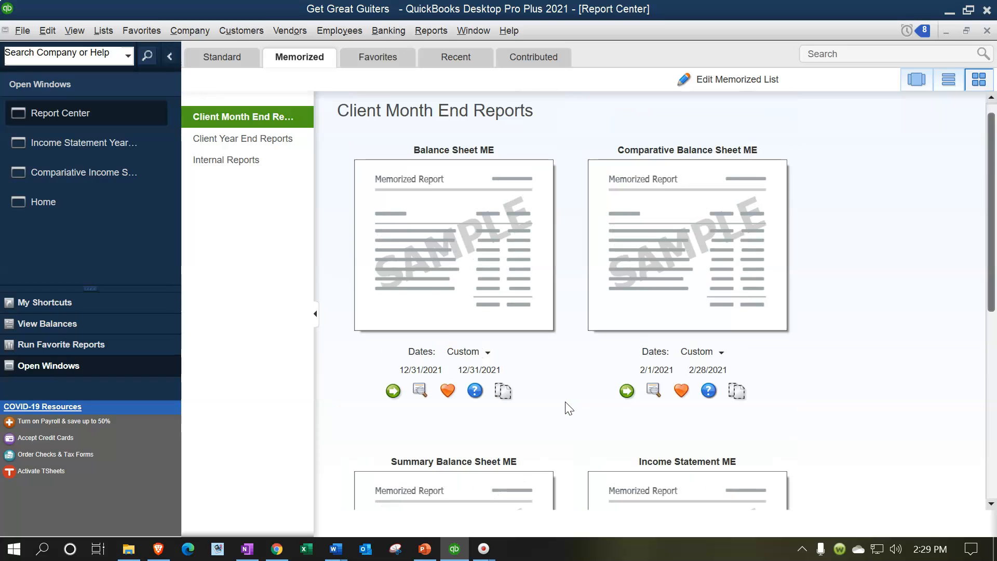
click(579, 401)
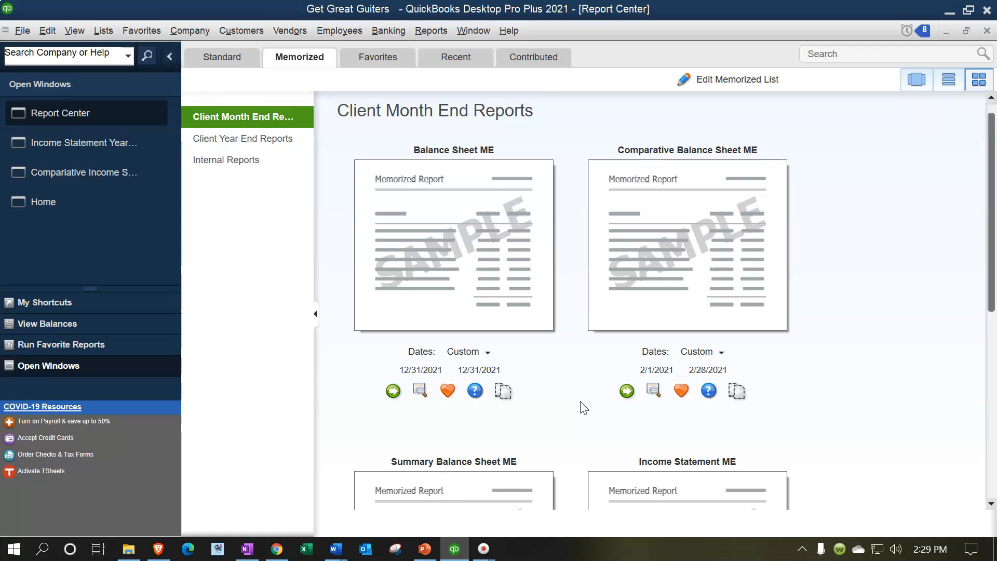
scroll(584, 408, down, 3)
click(642, 349)
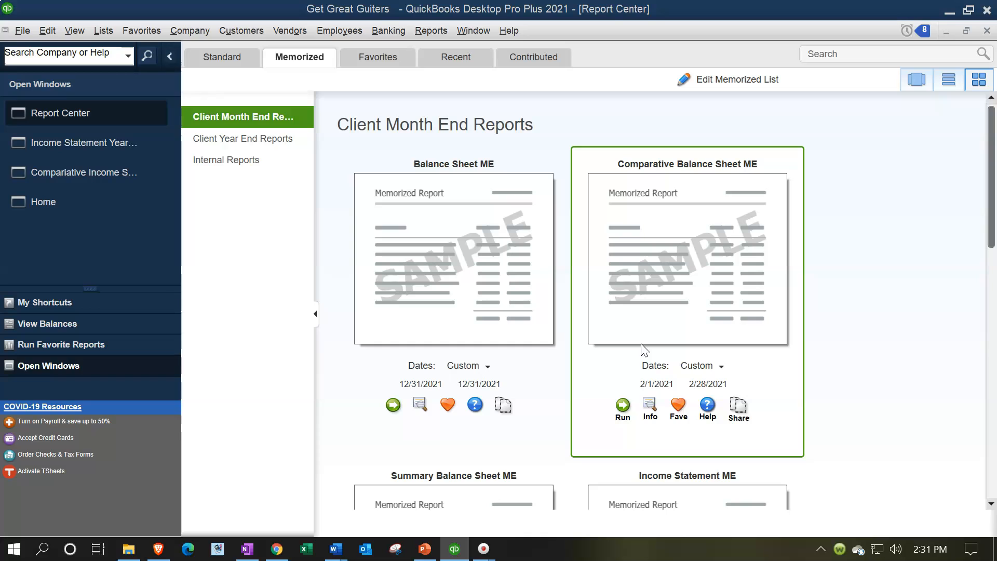
Open the memorized report list and display all the reports of the Client Month End Reports group together
click(734, 82)
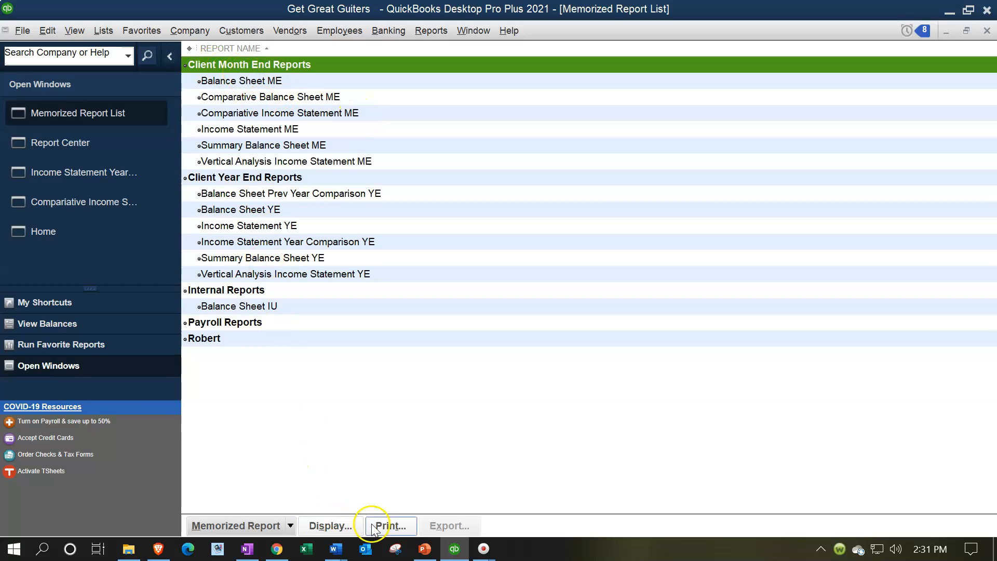
click(335, 529)
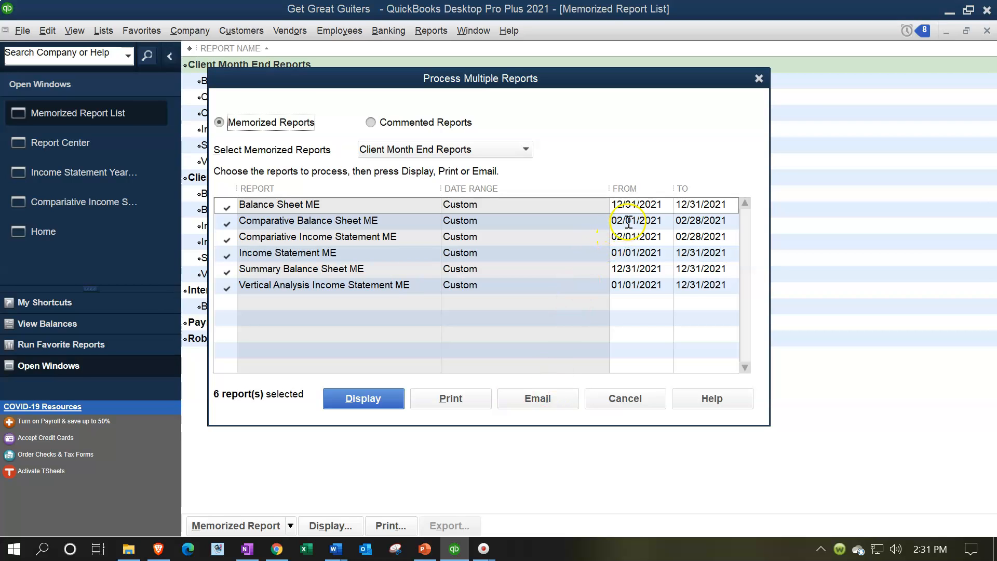
click(396, 398)
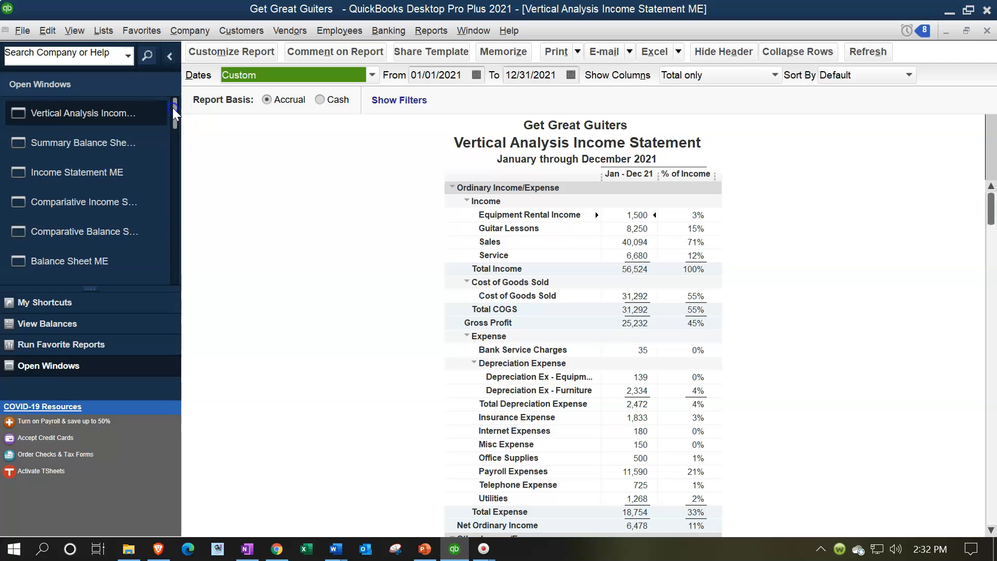
Go back to the Report Center and view the Client Year End Reports and Internal Reports groups
drag(175, 108, 175, 273)
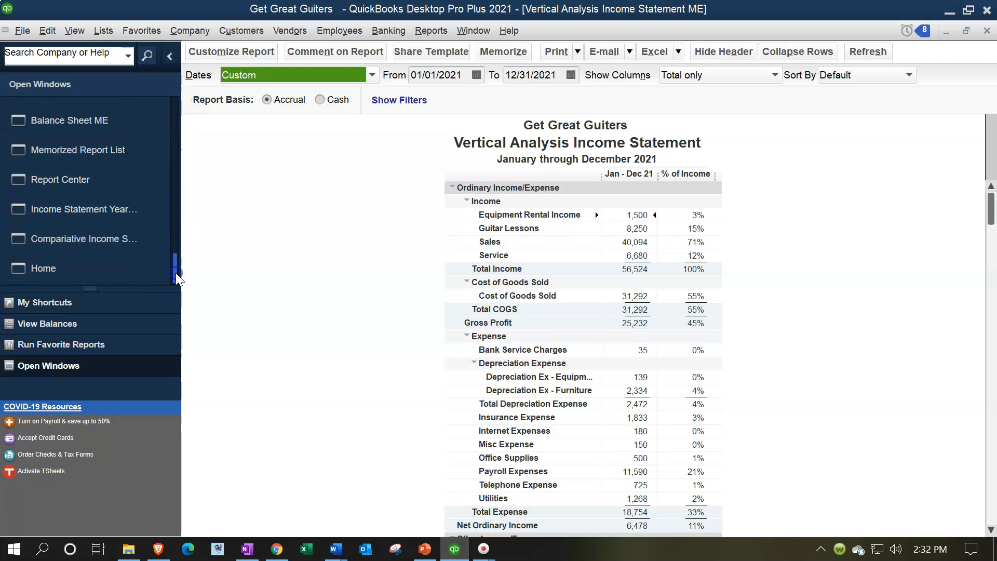
click(66, 185)
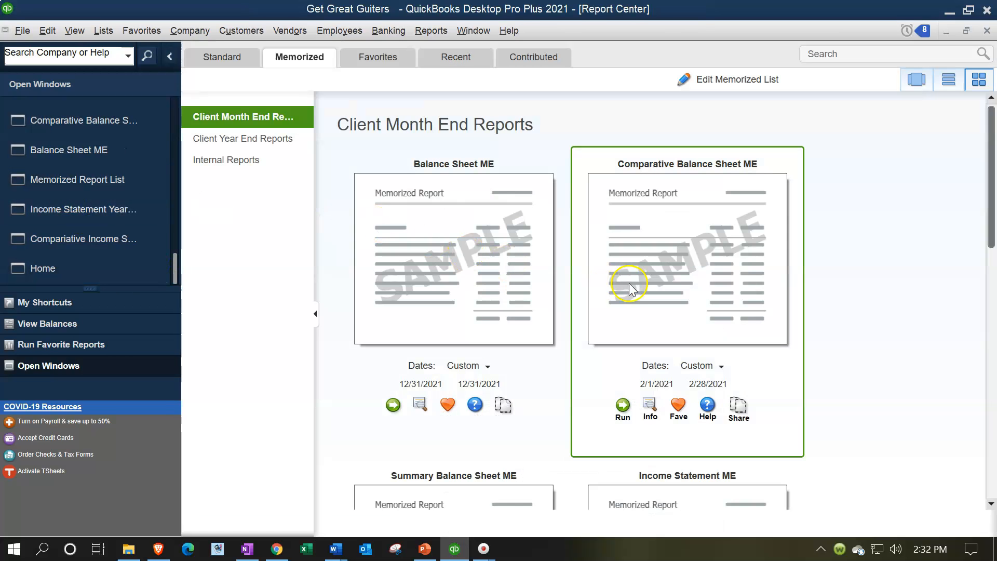
click(245, 141)
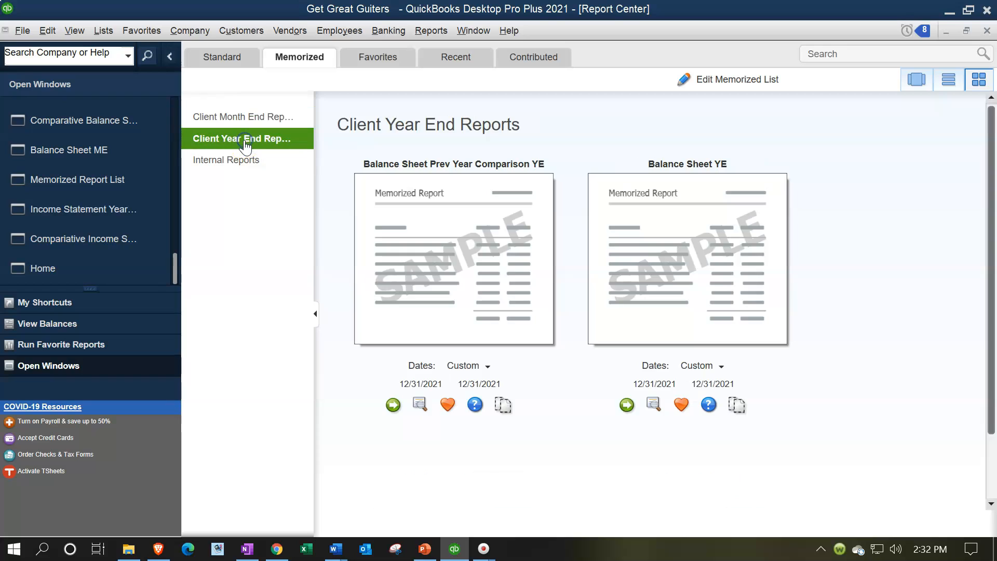
click(240, 160)
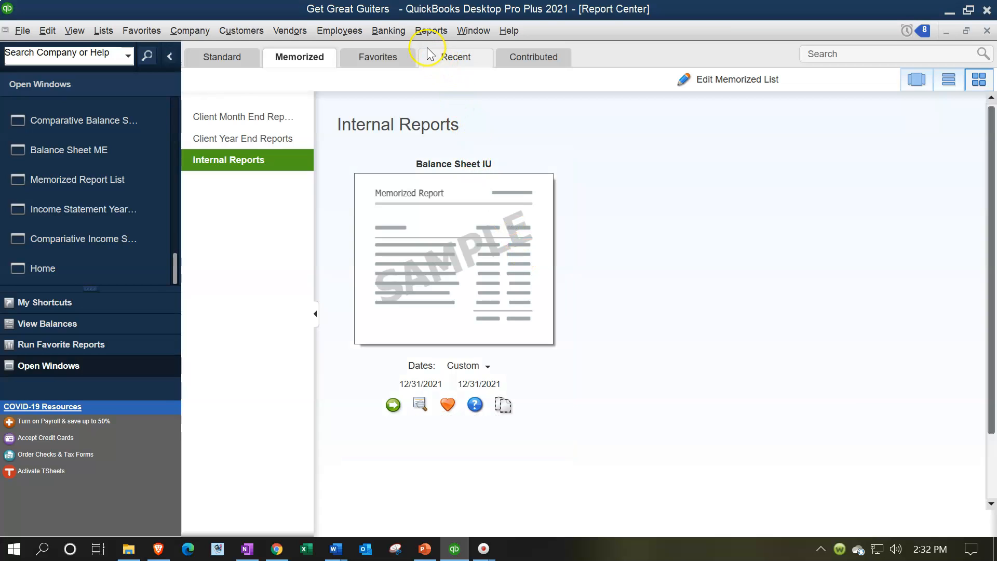
Open the Profit & Loss Standard report from the company and financial reports
click(429, 32)
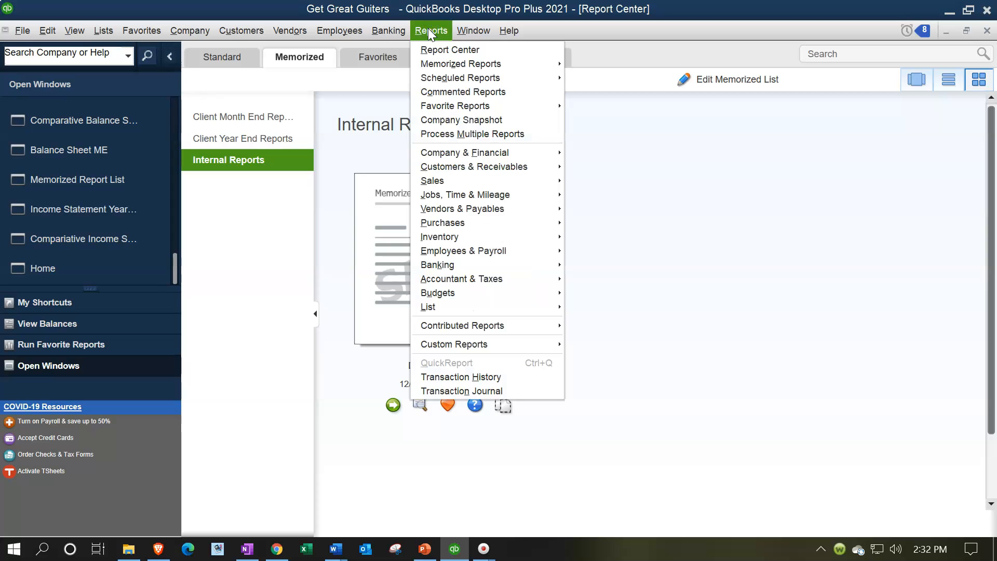
click(536, 155)
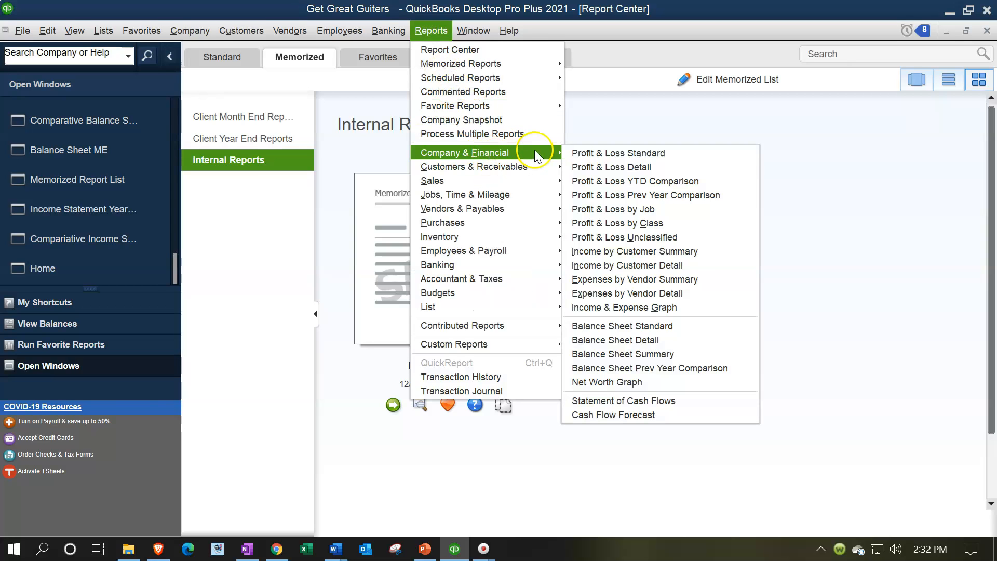
click(571, 153)
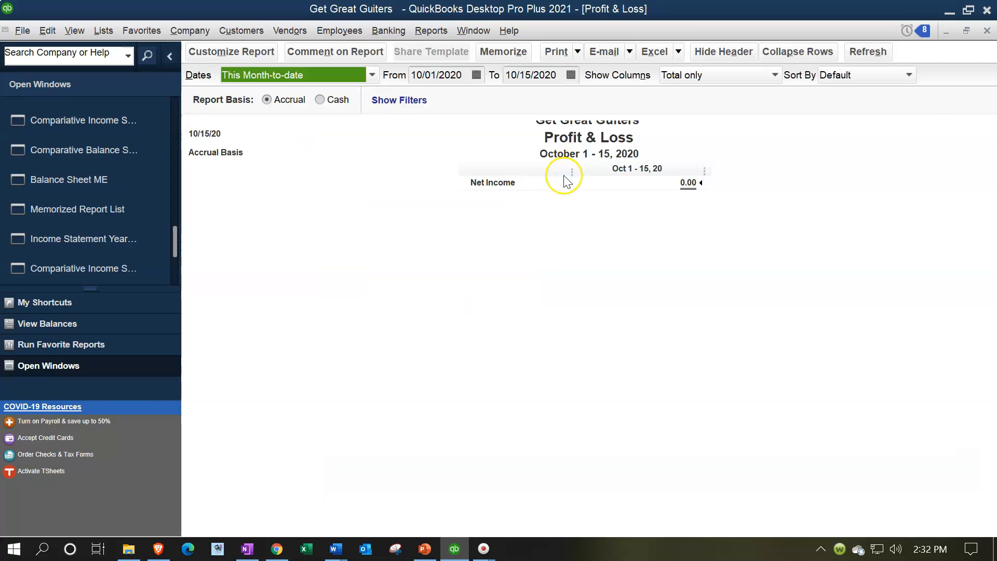
Set the Profit & Loss report's date range from 01/01/2021 to 12/31/2021
key(Tab)
text(01012021)
key(Tab)
text(12)
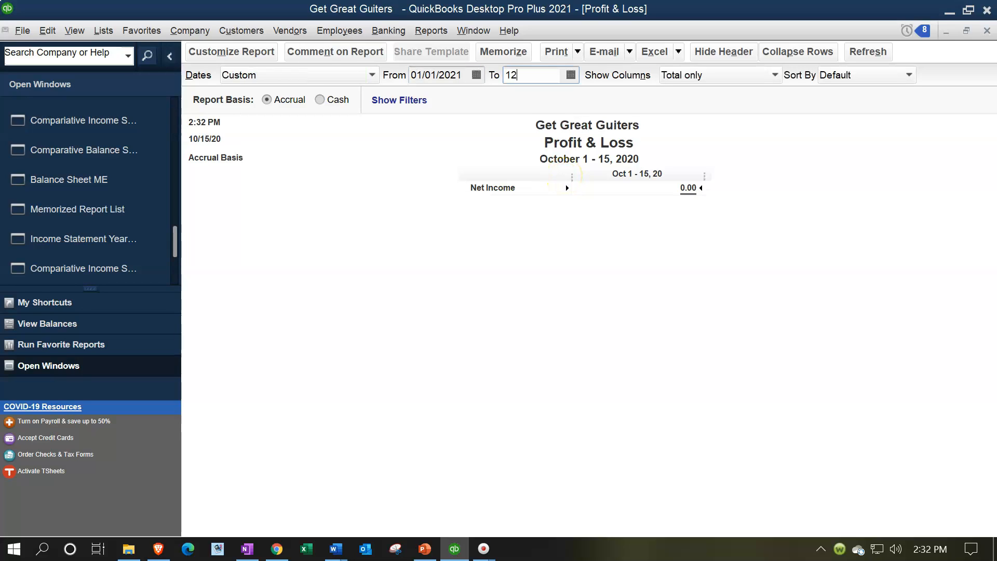
text(/31)
key(Tab)
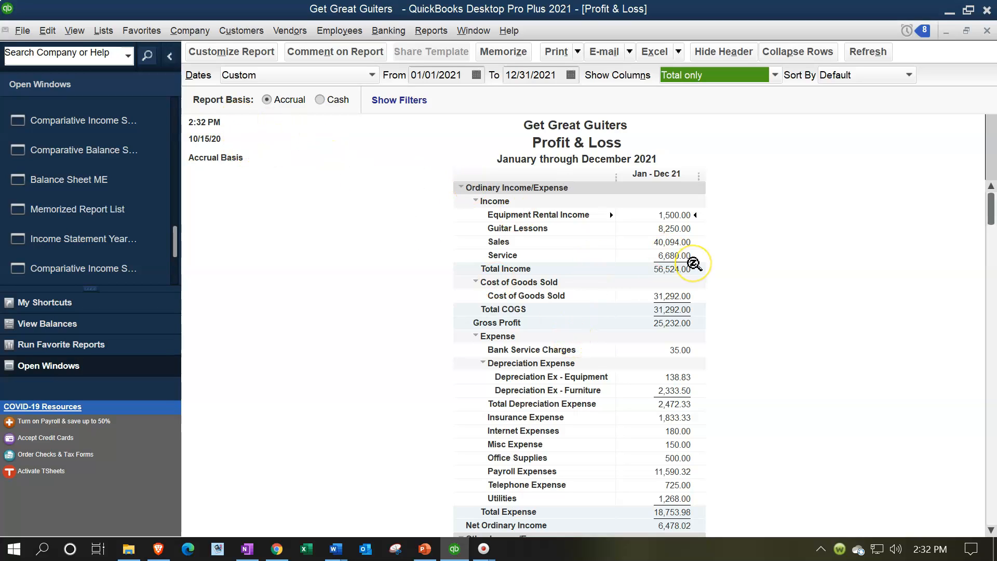
Customize the report header by changing the report title to Income Statement
click(240, 54)
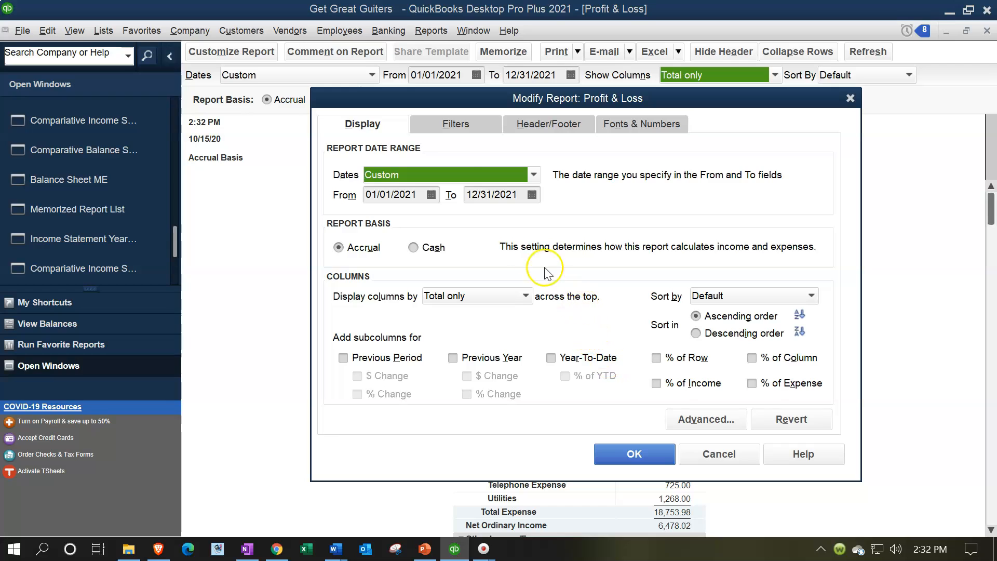
click(533, 127)
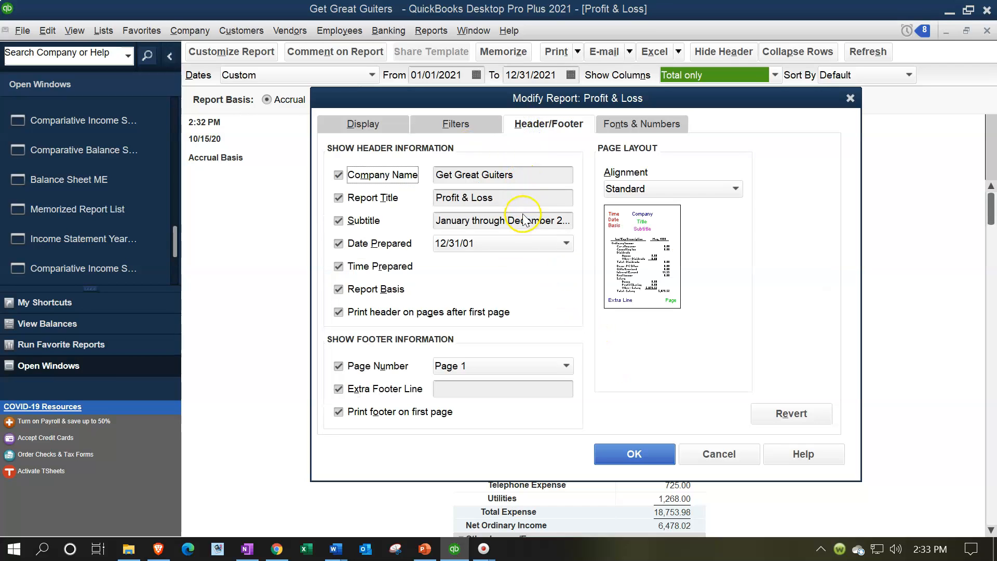
click(285, 185)
key(BackSpace)
text(Income Statement)
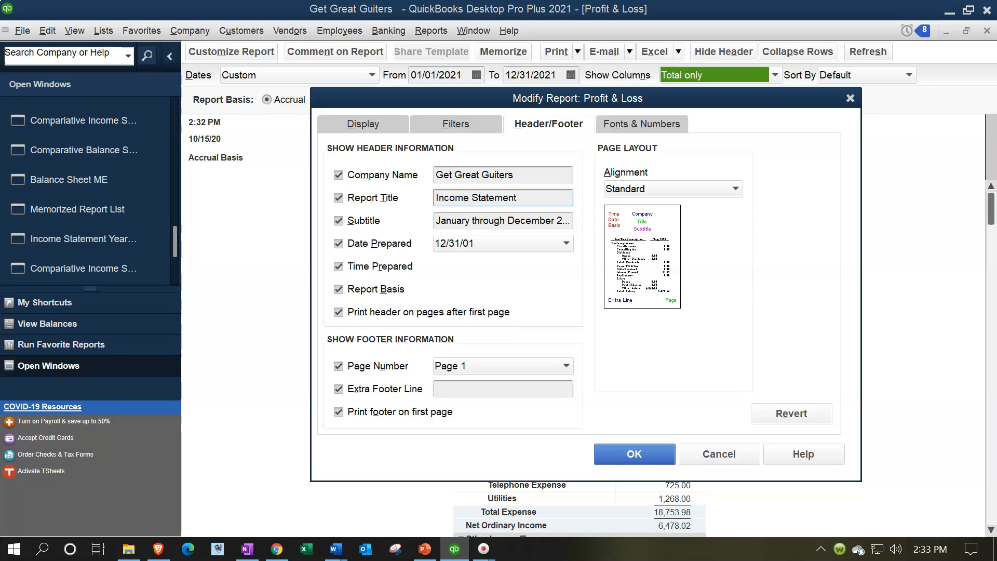
Remove the date prepared, time prepared and report basis from the header, and enter the person's first name as the extra footer line
click(339, 244)
click(338, 266)
click(340, 287)
click(517, 390)
text(Robert)
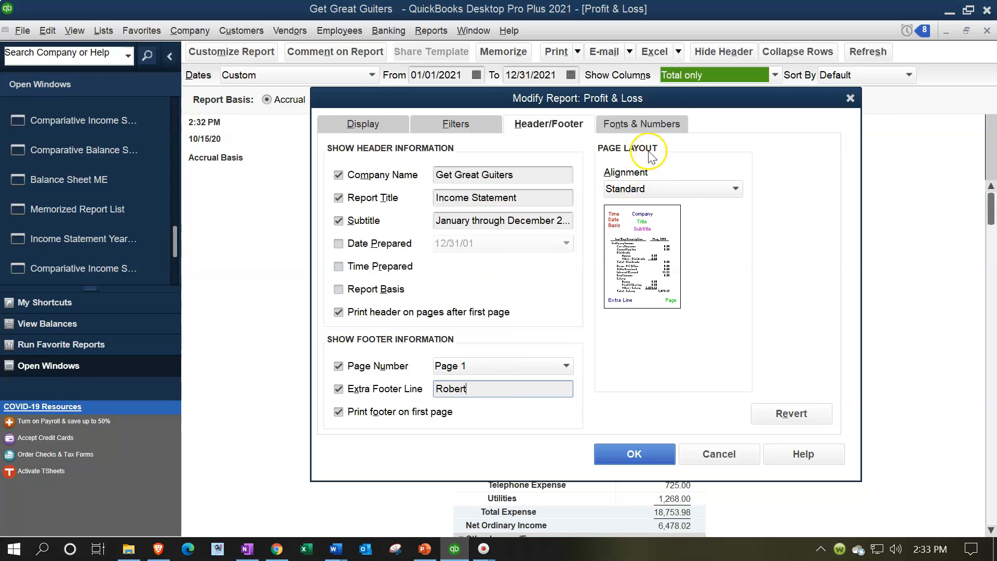
Format negative numbers in parentheses and in bright red, and apply the report customization
click(643, 123)
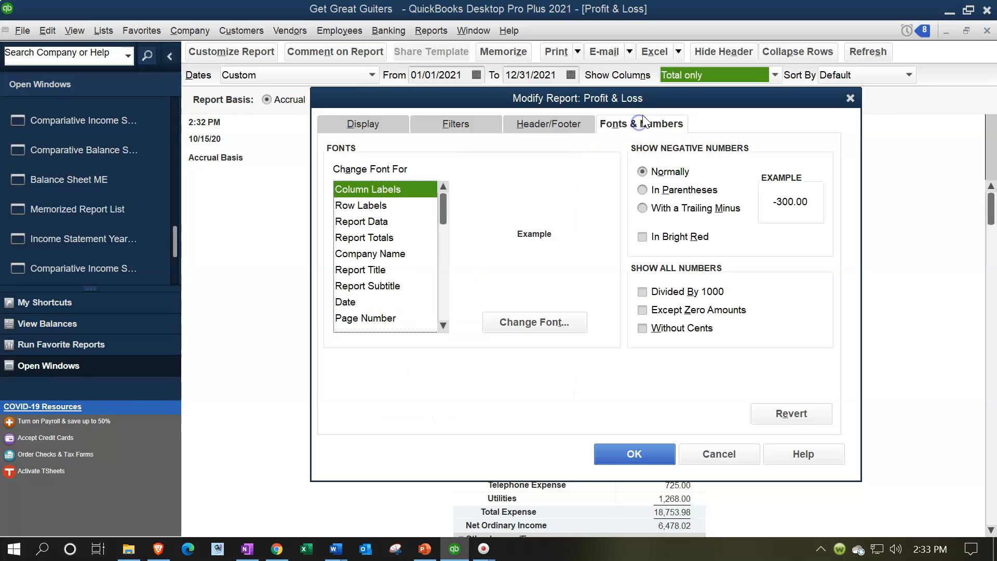
click(643, 189)
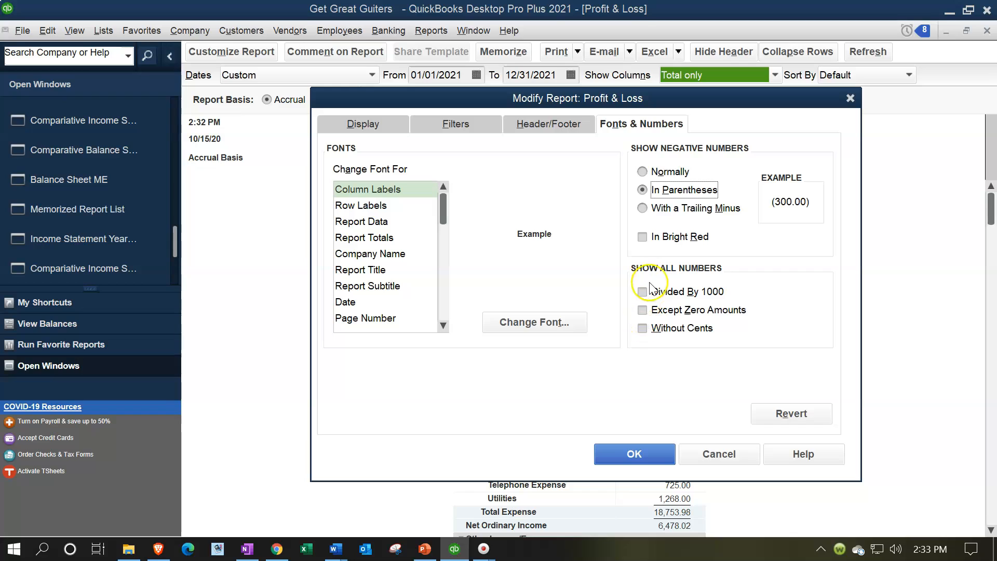
click(643, 237)
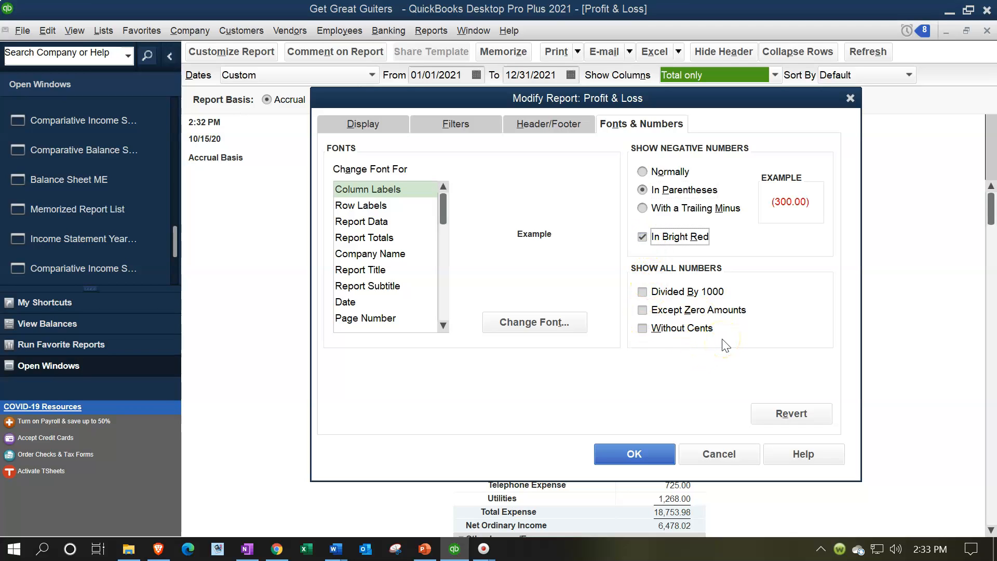
click(648, 455)
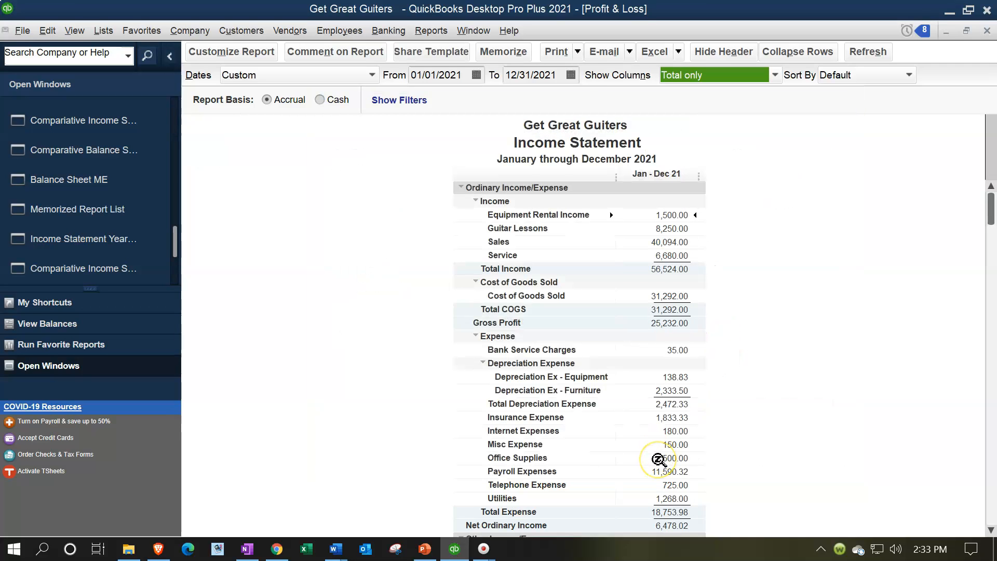
Memorize the report as Income Statement IU in the Internal Reports memorized report group
click(501, 52)
click(397, 210)
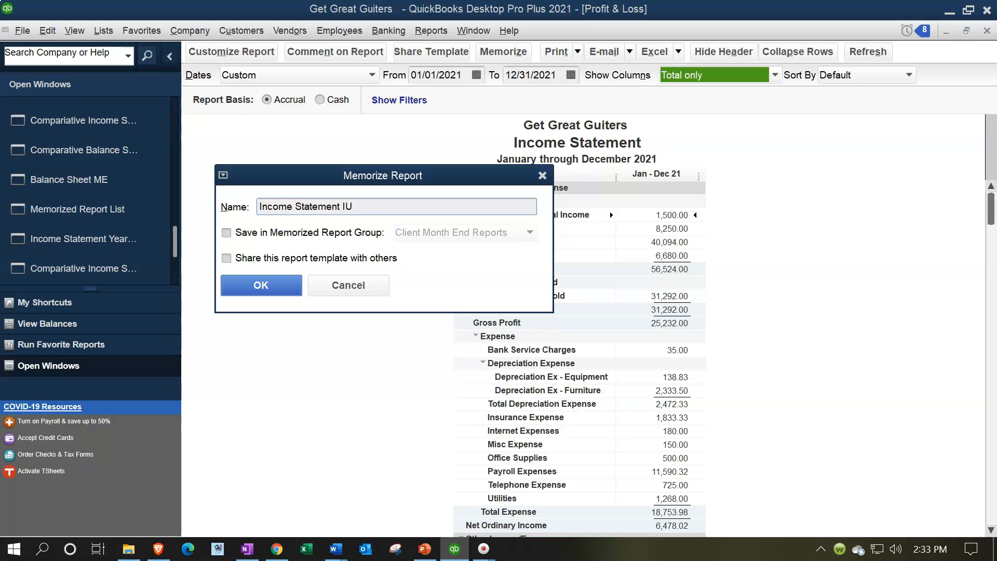
click(227, 232)
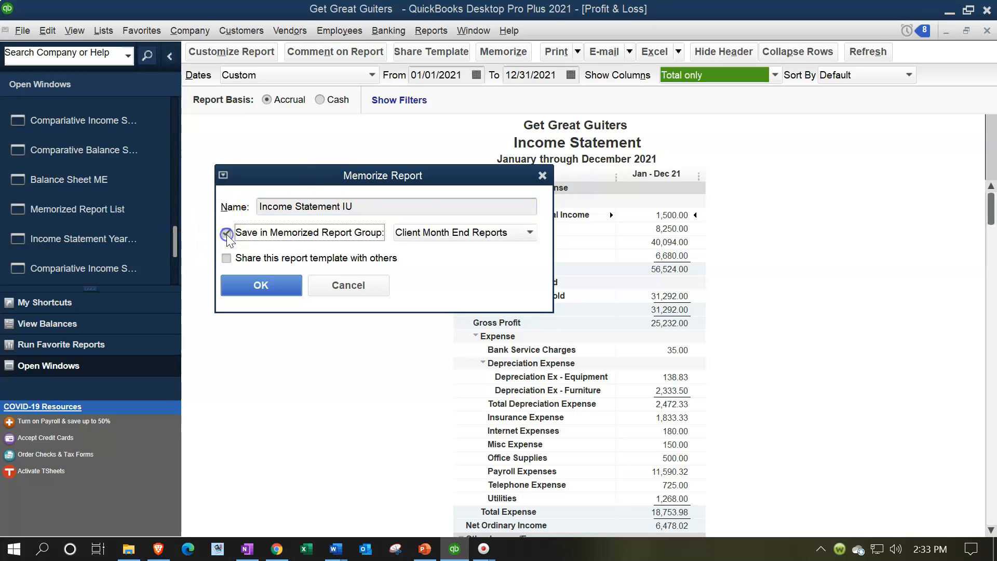
click(484, 231)
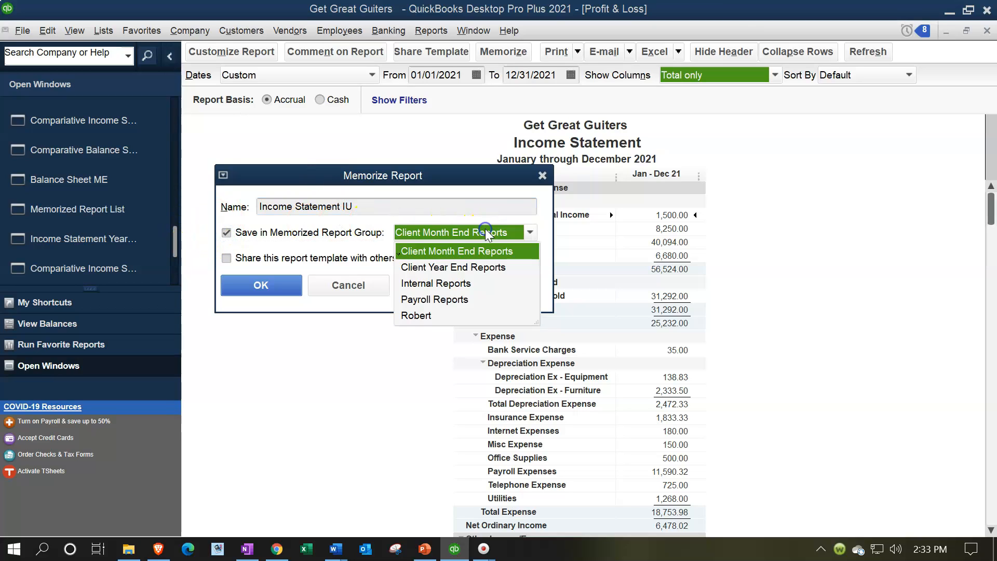
click(469, 284)
click(289, 290)
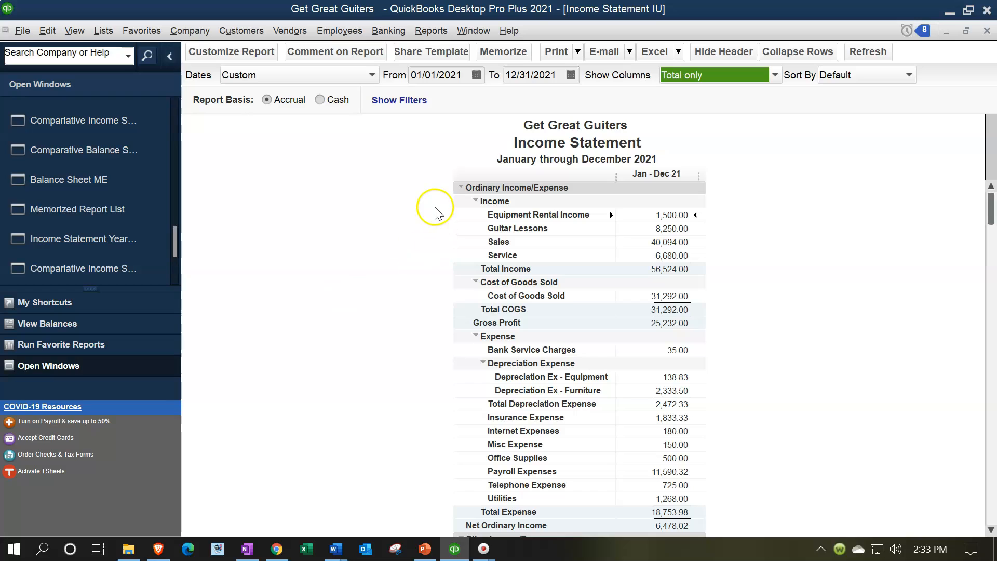
Look through the memorized reports in the Internal Reports, Client Month End Reports and Client Year End Reports groups
click(431, 31)
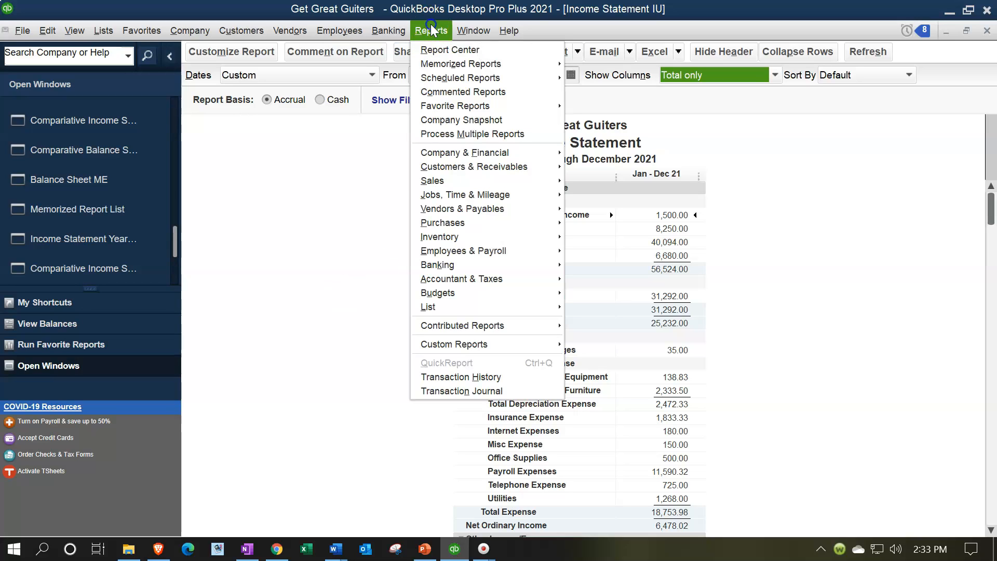
mouse_move(455, 65)
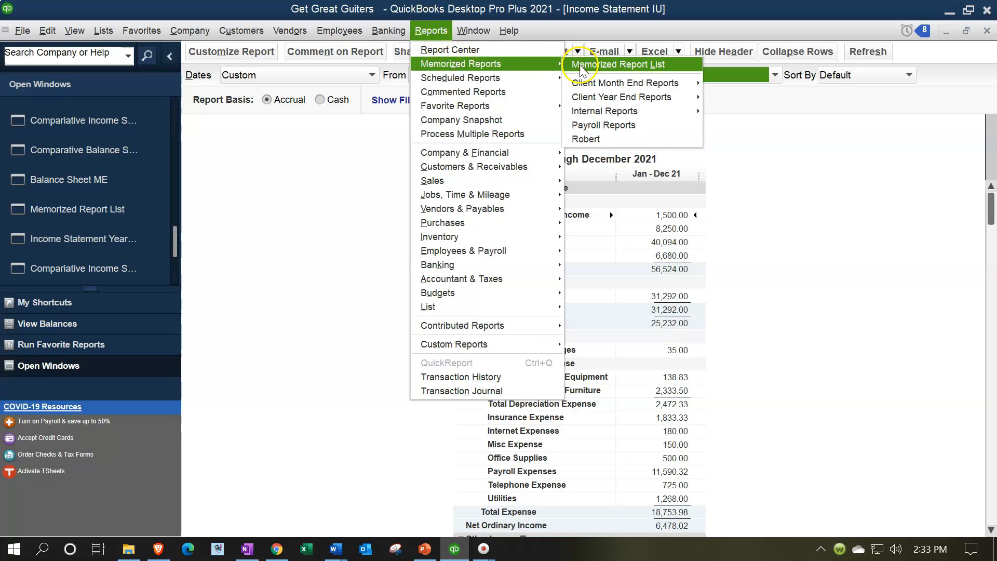
mouse_move(673, 117)
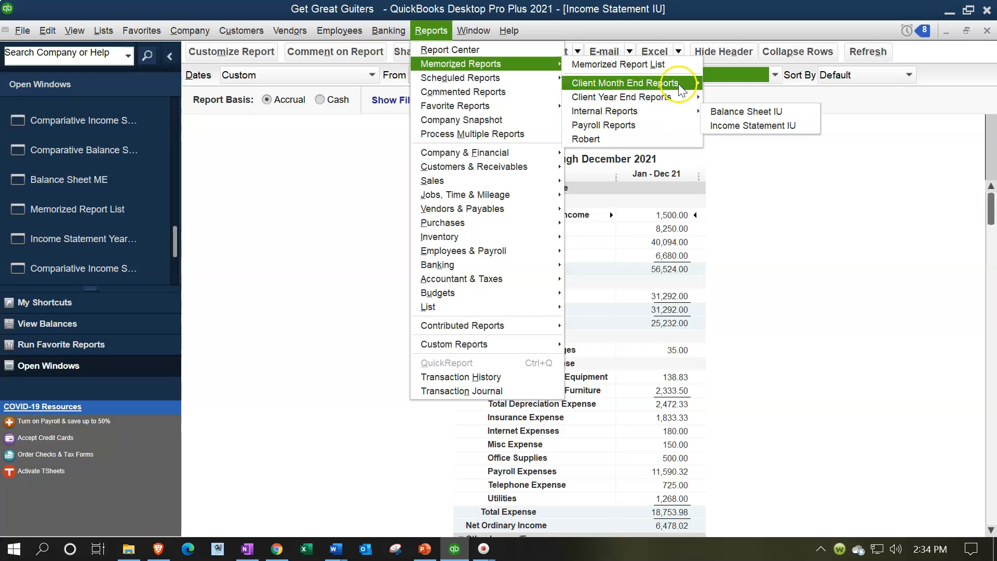
mouse_move(678, 83)
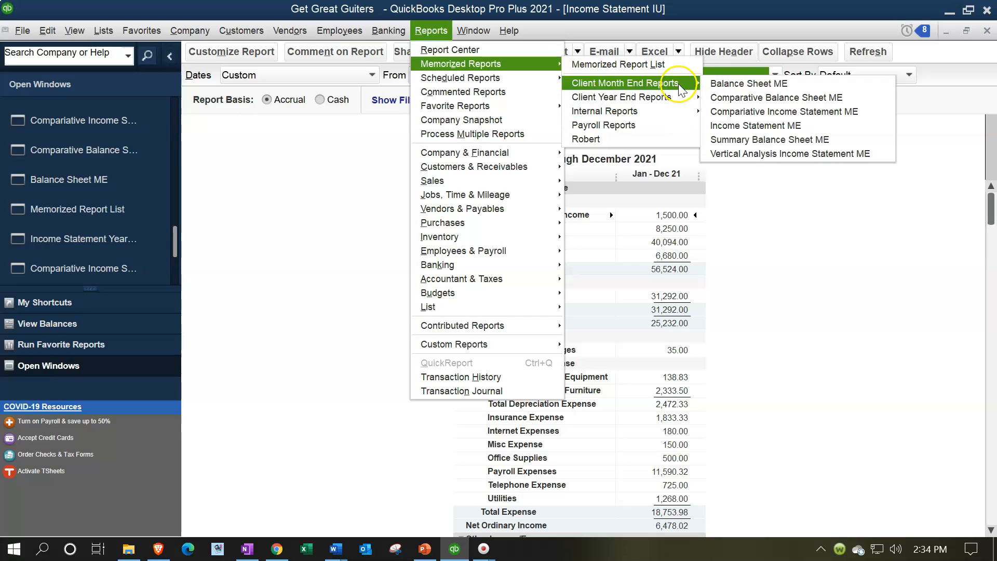
click(720, 120)
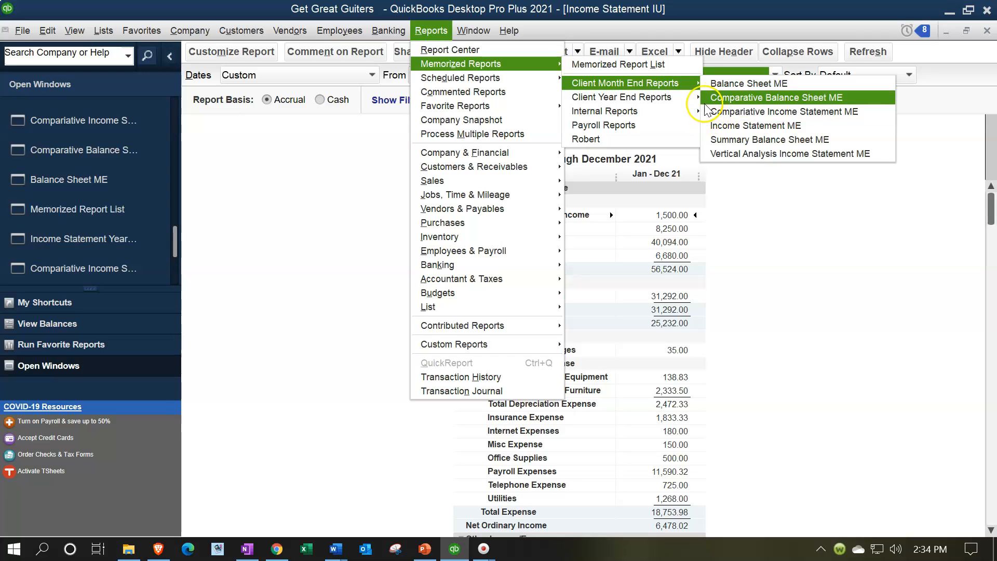
mouse_move(682, 99)
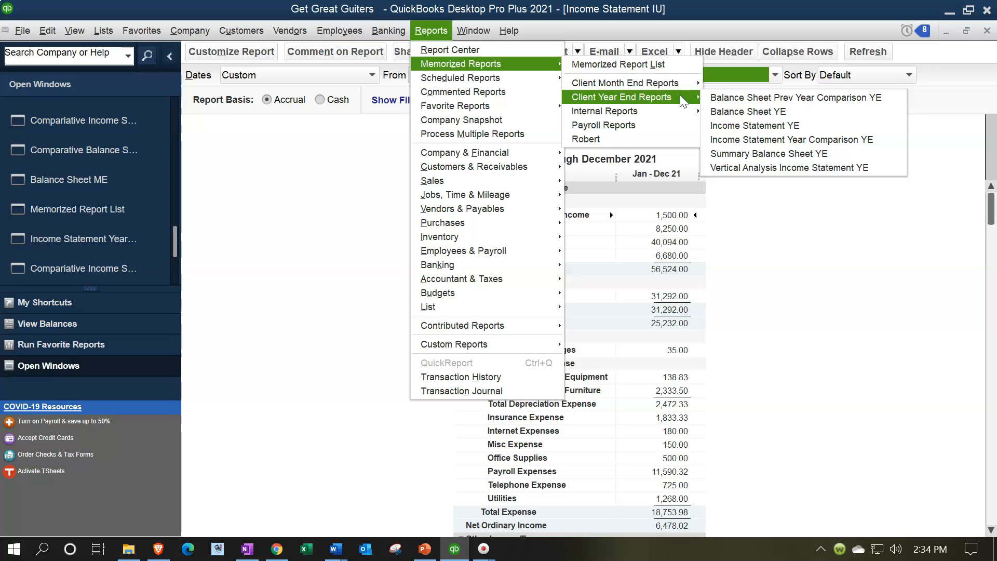
click(737, 129)
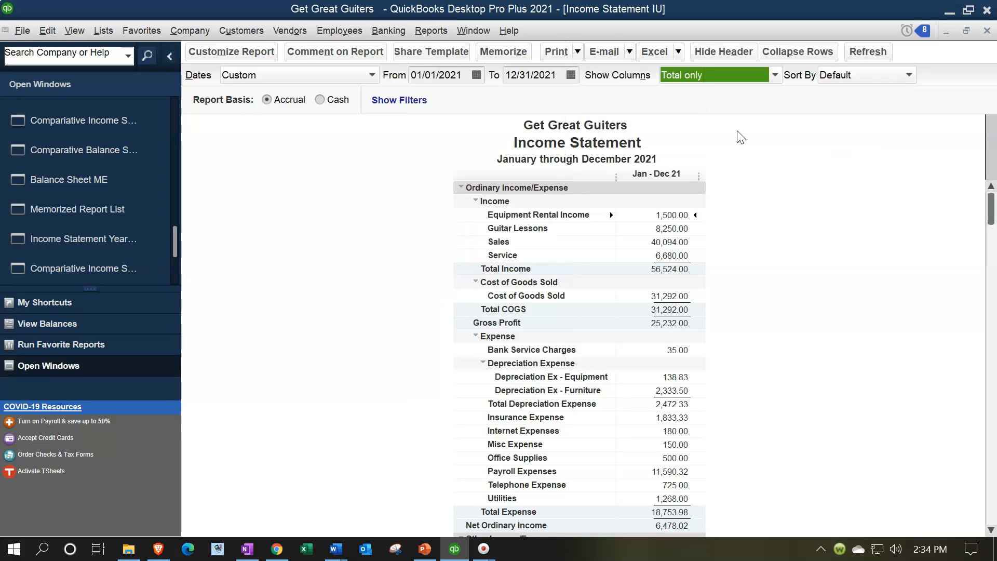